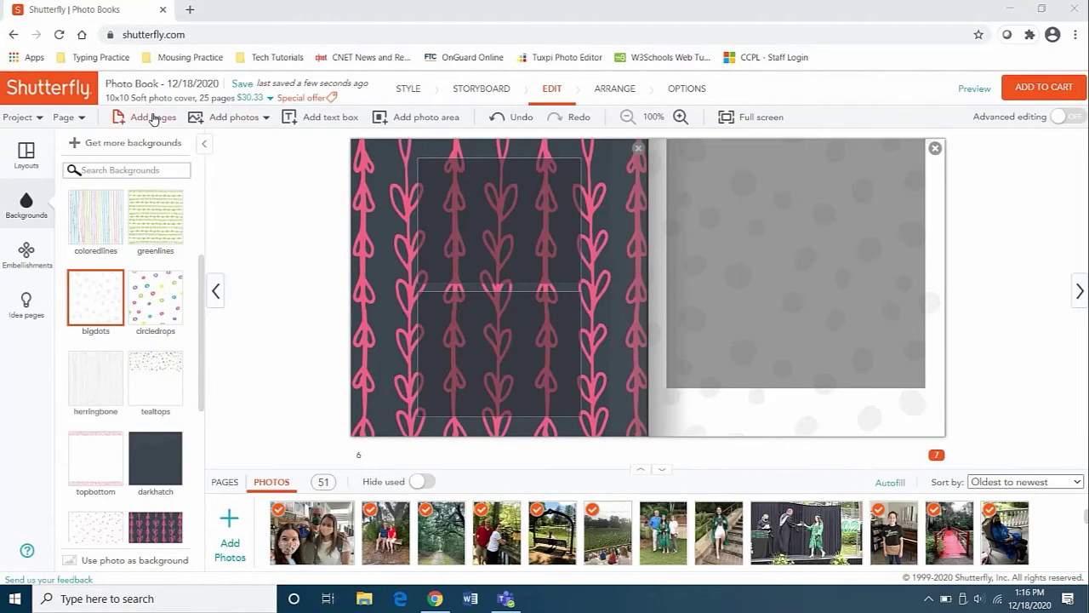
{"action": "left_click", "coordinate": [234, 118]}
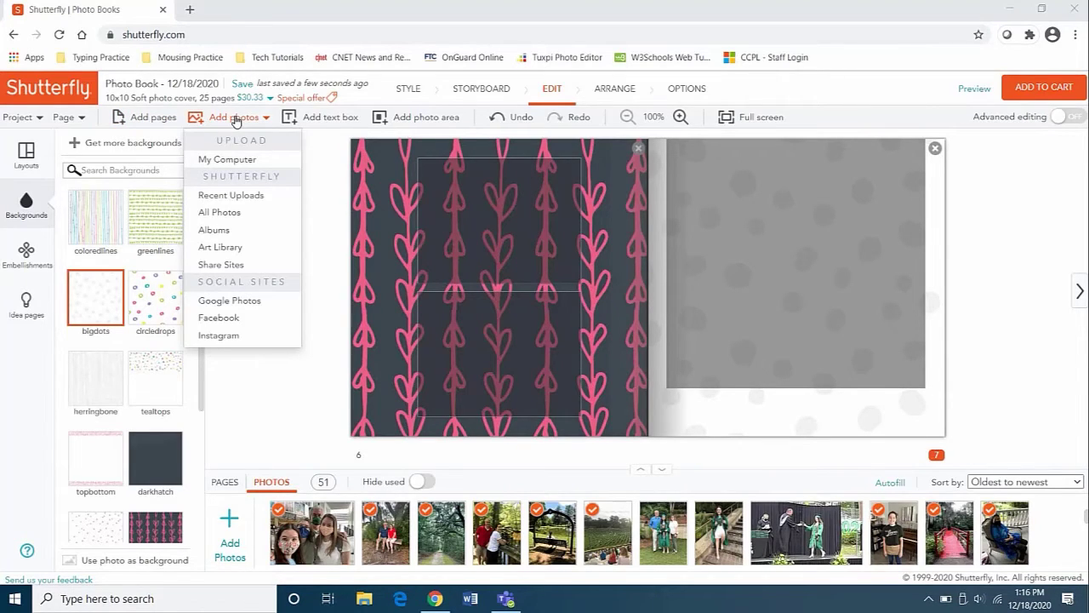
{"action": "left_click", "coordinate": [320, 153]}
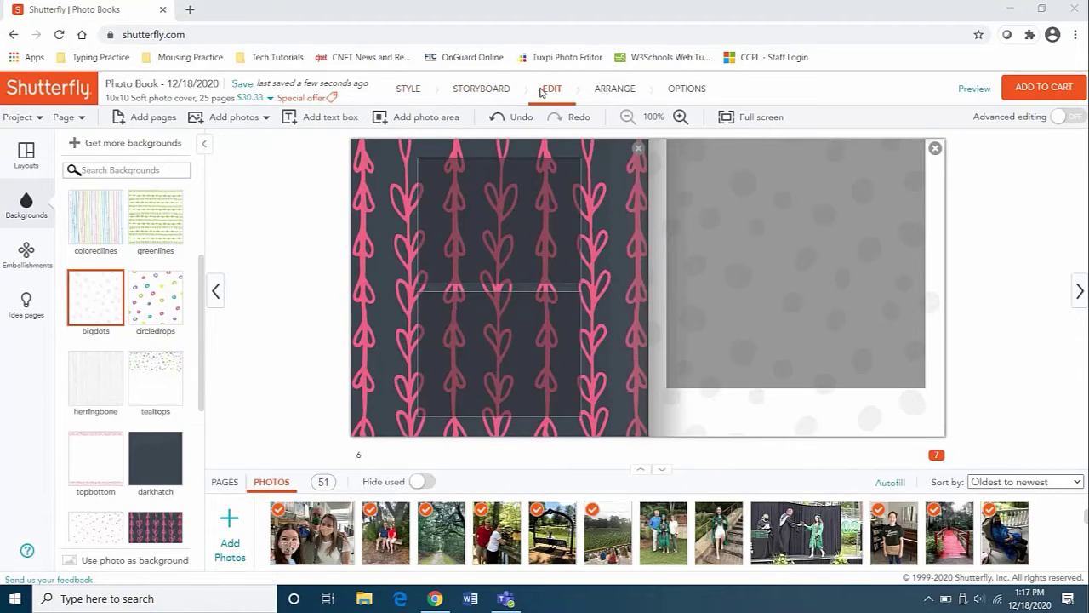
- Look over the photos grouped by week and their page assignments in the Storyboard view, and return to the Edit view
{"action": "left_click", "coordinate": [482, 89]}
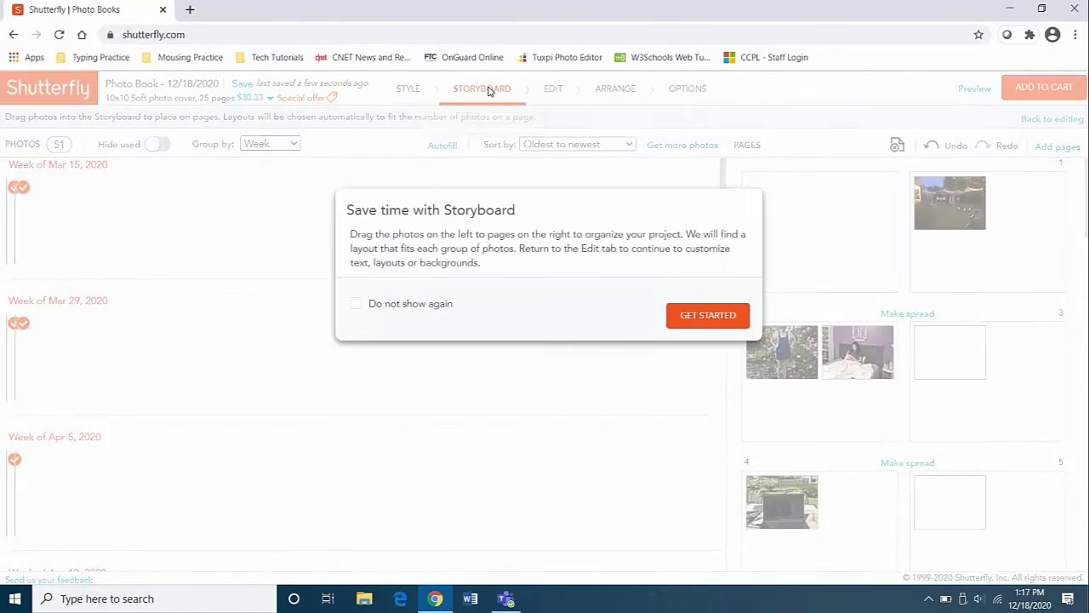
{"action": "left_click", "coordinate": [697, 317]}
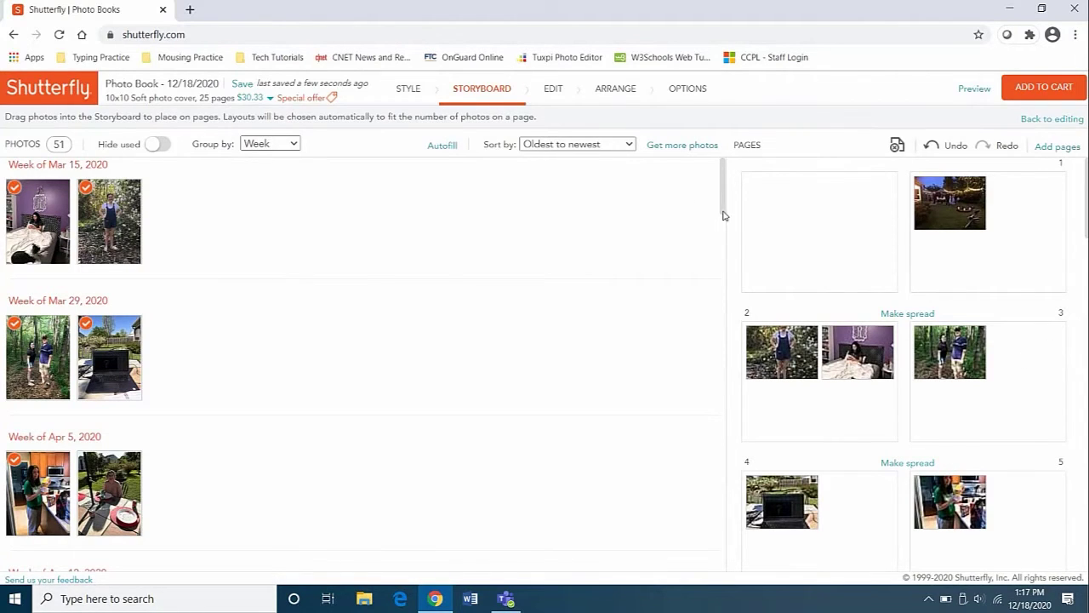
{"action": "left_click", "coordinate": [553, 90]}
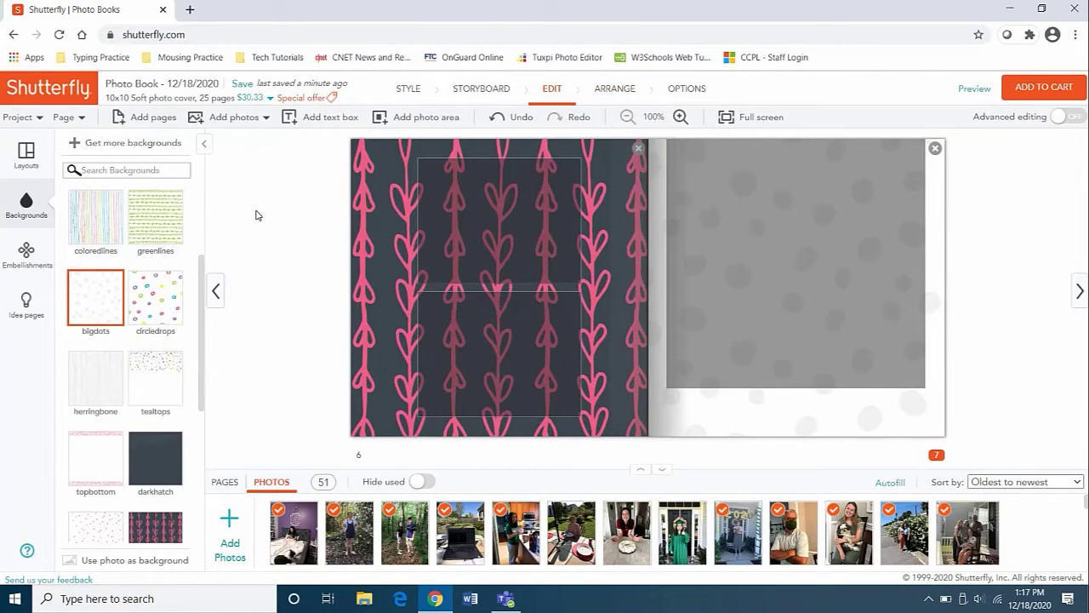
- In the Arrange view, swap pages 20 and 21 and delete the dark page 23
{"action": "left_click", "coordinate": [615, 89]}
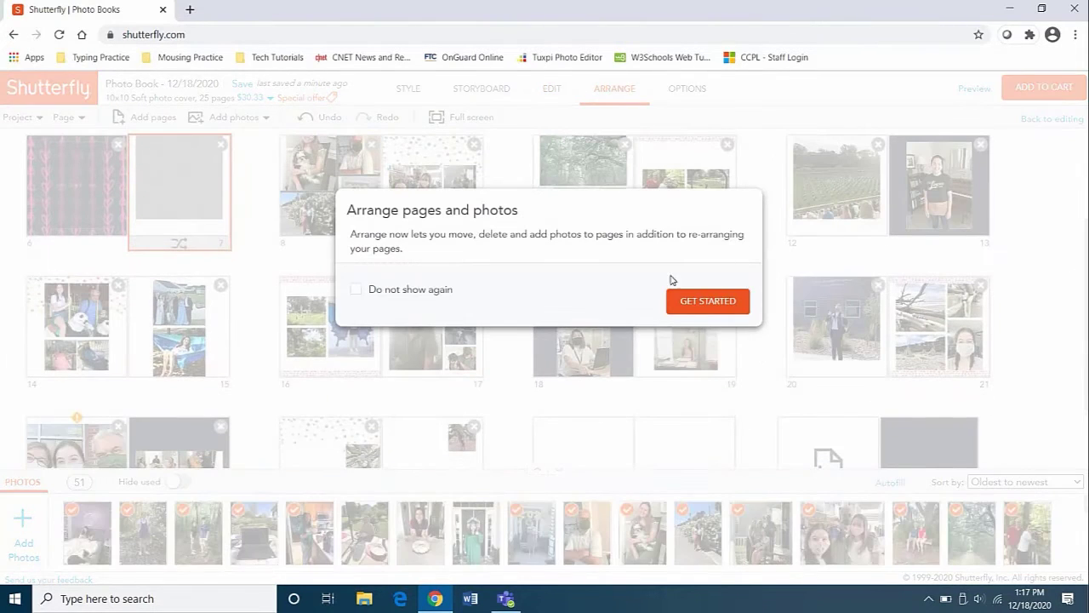
{"action": "left_click", "coordinate": [707, 308]}
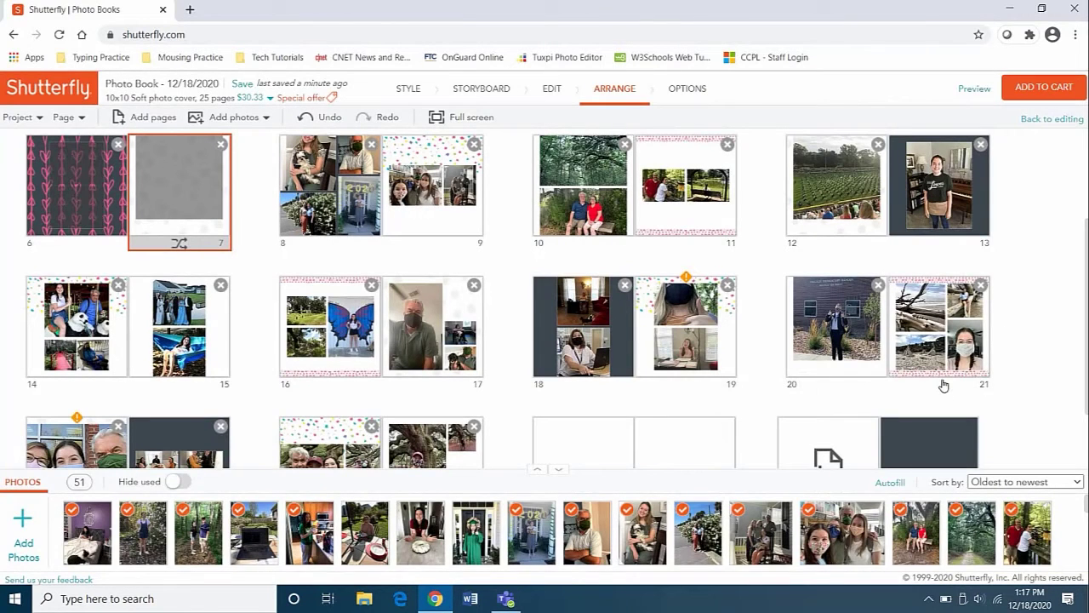
{"action": "left_click_drag", "start_coordinate": [943, 384], "coordinate": [821, 392]}
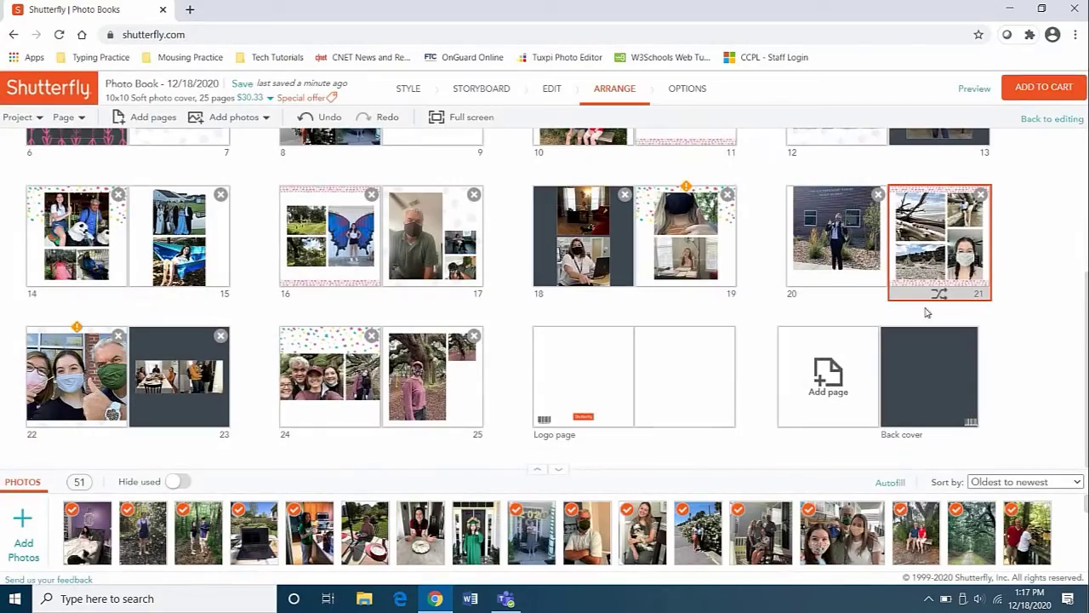
{"action": "left_click_drag", "start_coordinate": [830, 299], "coordinate": [886, 338]}
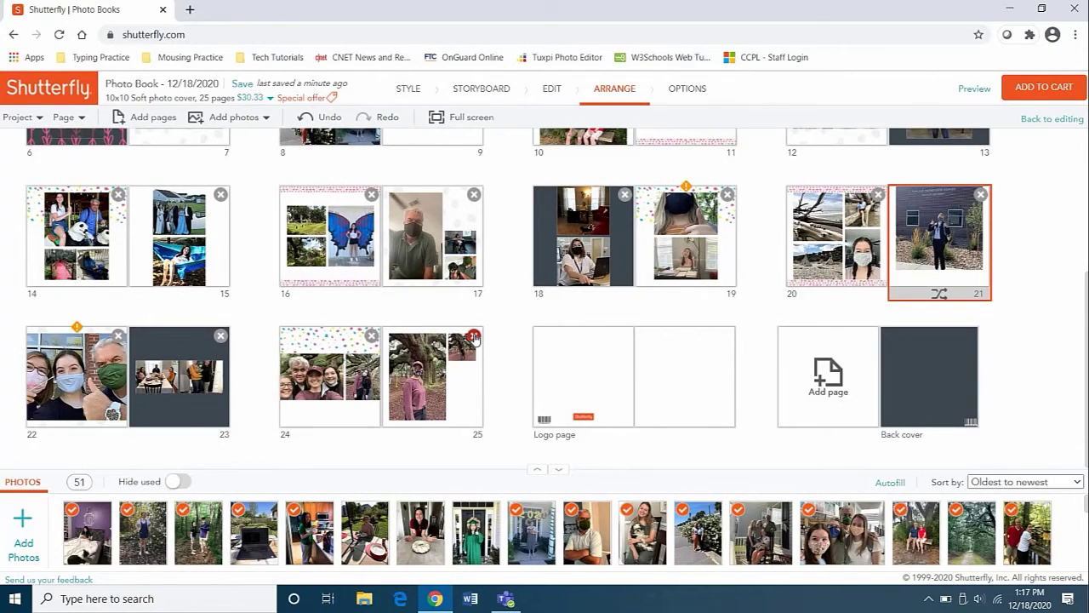
{"action": "left_click", "coordinate": [220, 338]}
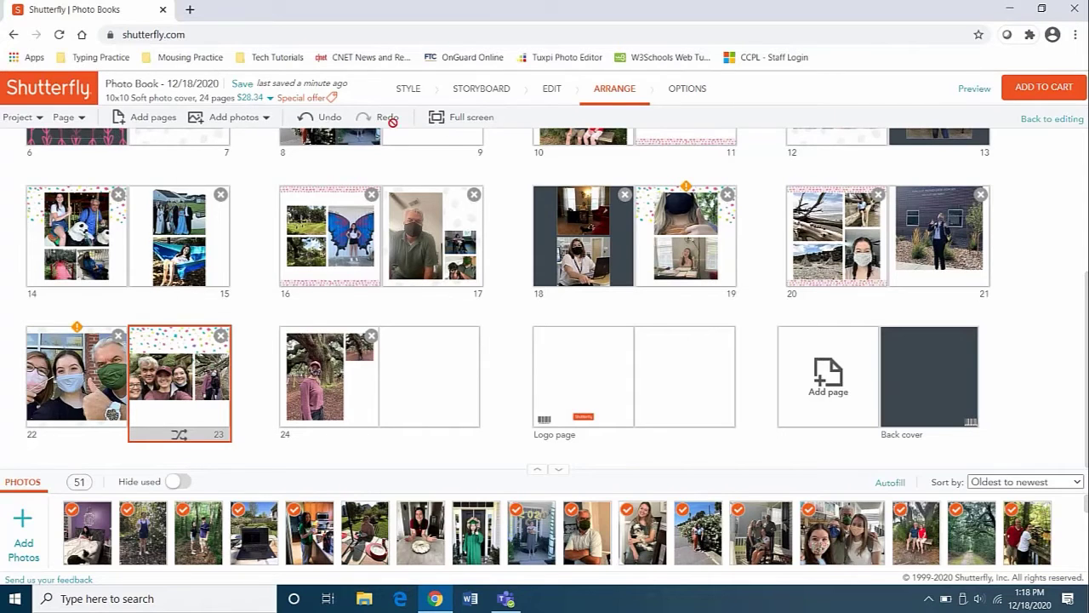
- Select page 6 in the Arrange view and open its spread with page 7 for editing
{"action": "left_click", "coordinate": [550, 89]}
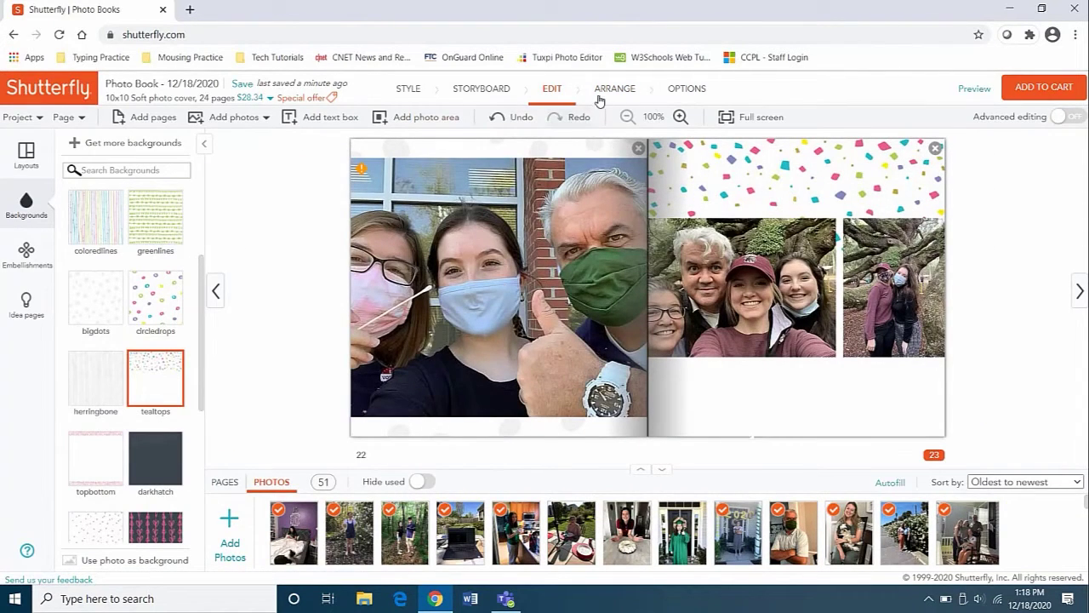
{"action": "left_click", "coordinate": [613, 90]}
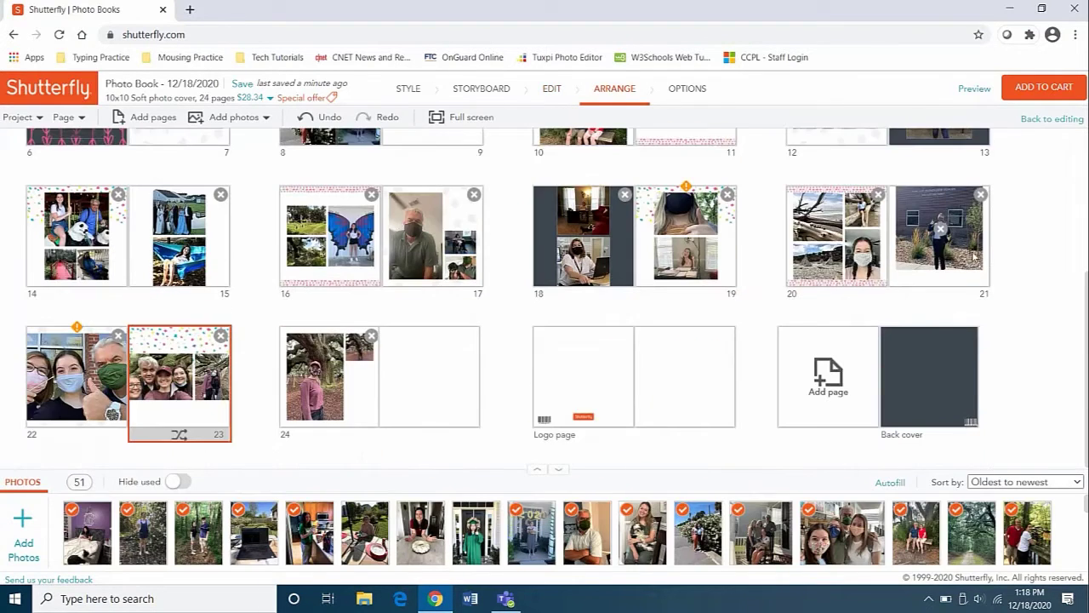
{"action": "scroll", "coordinate": [1012, 263], "scroll_direction": "up", "scroll_amount": 3}
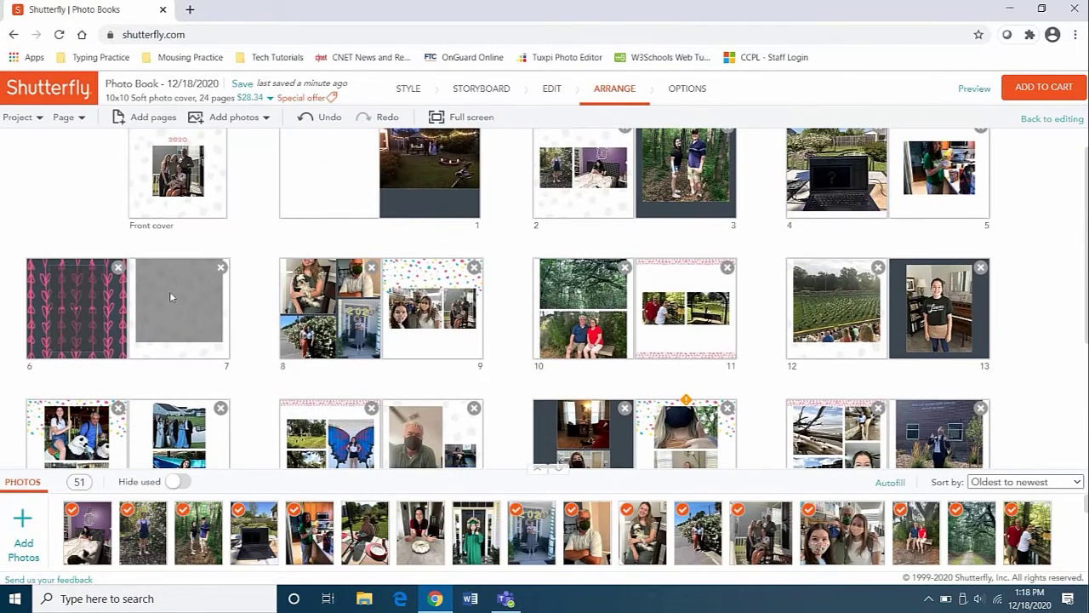
{"action": "left_click", "coordinate": [77, 332]}
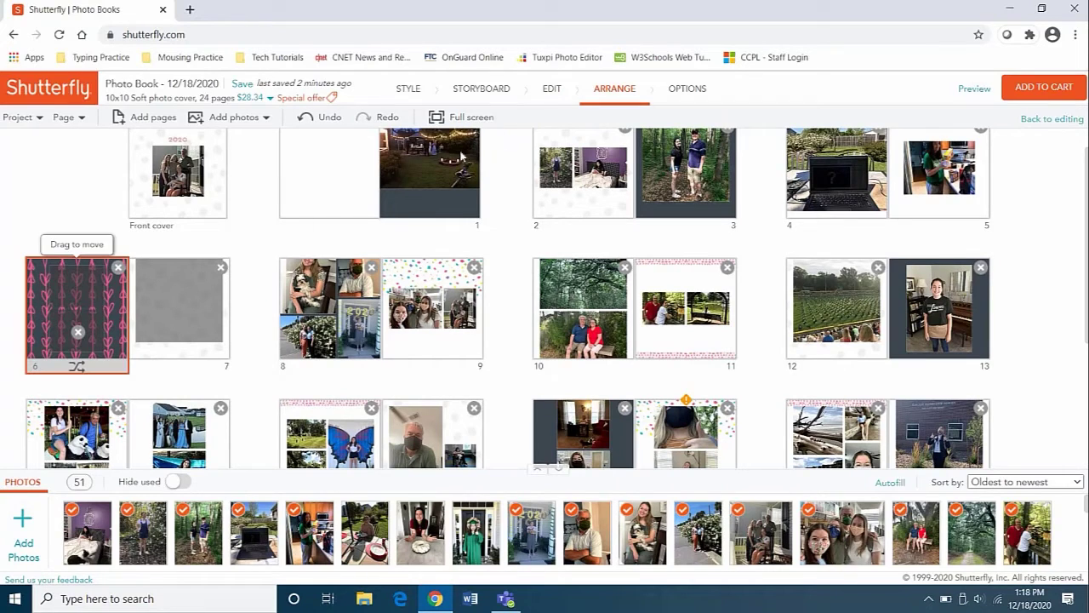
{"action": "left_click", "coordinate": [553, 88]}
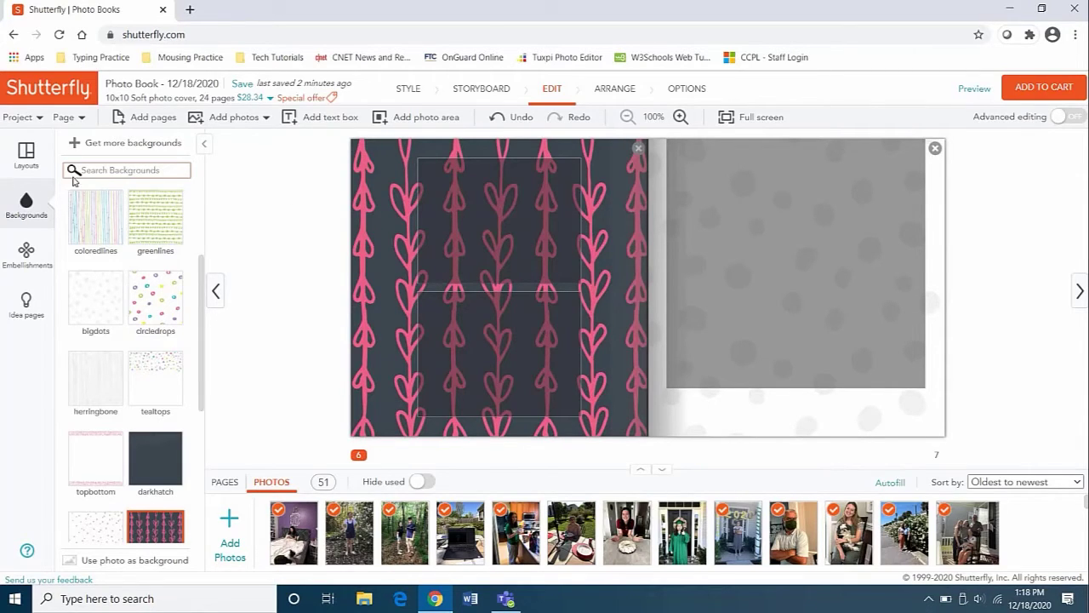
- Apply the Spreads layout with four small photo frames on page 6 and one large frame extending across page 7
{"action": "left_click", "coordinate": [26, 154]}
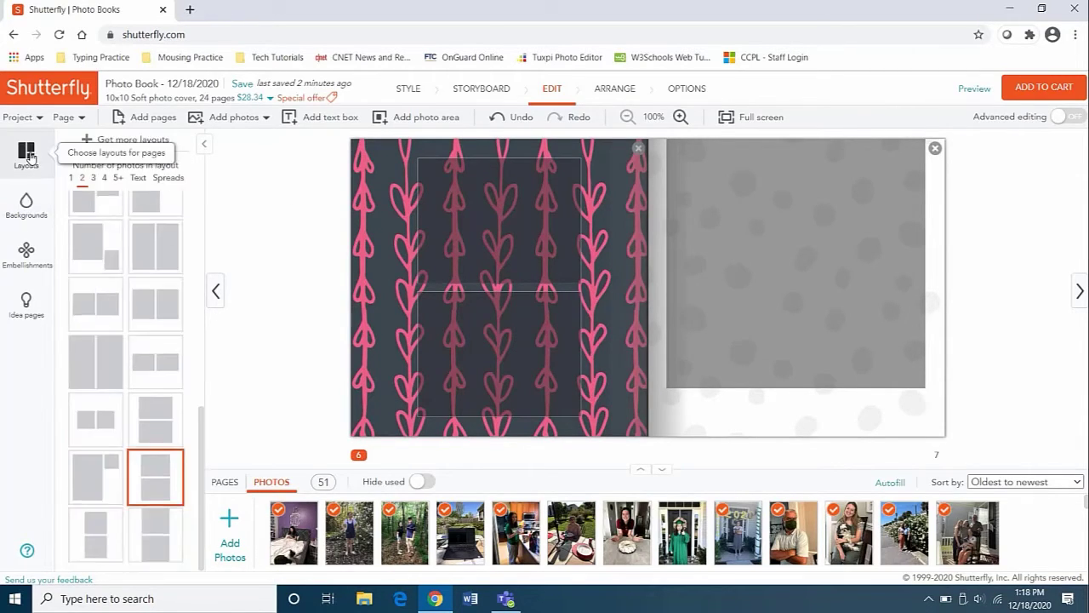
{"action": "left_click", "coordinate": [169, 178]}
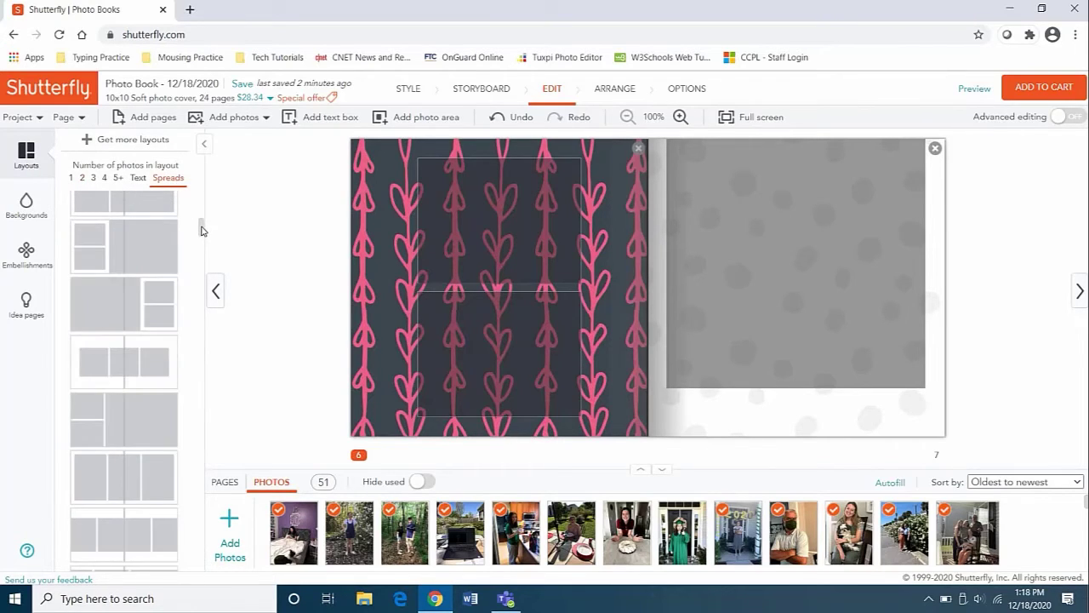
{"action": "scroll", "coordinate": [202, 234], "scroll_direction": "down", "scroll_amount": 3}
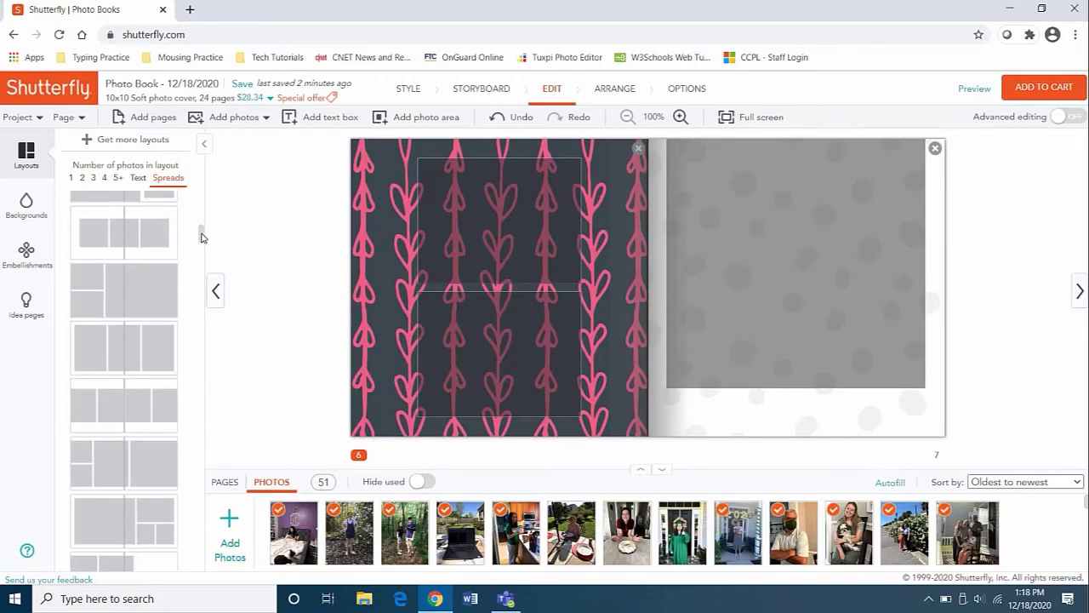
{"action": "scroll", "coordinate": [202, 241], "scroll_direction": "down", "scroll_amount": 5}
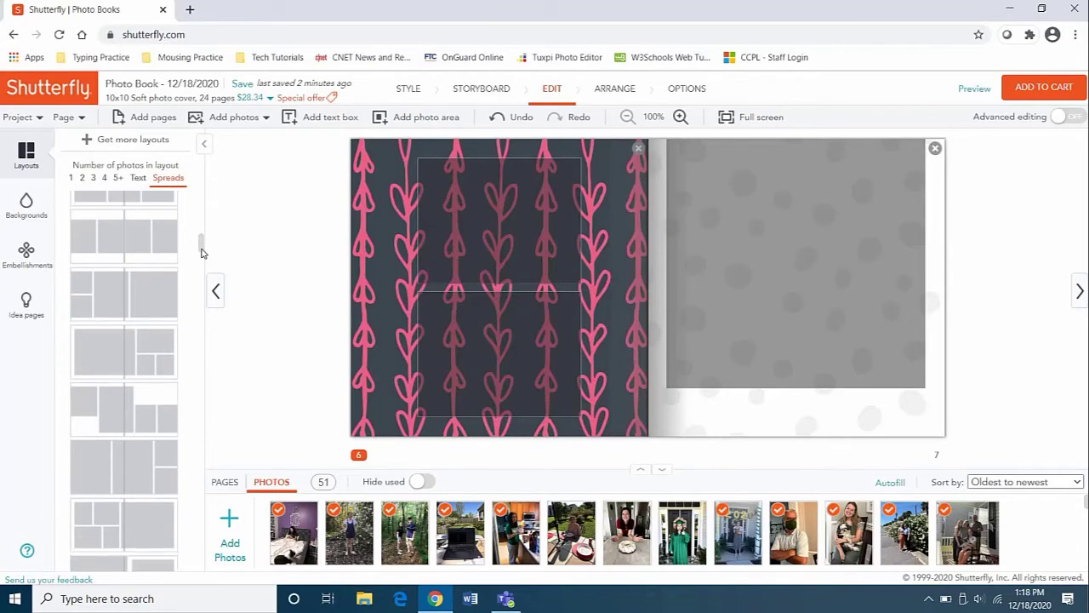
{"action": "scroll", "coordinate": [202, 253], "scroll_direction": "down", "scroll_amount": 2}
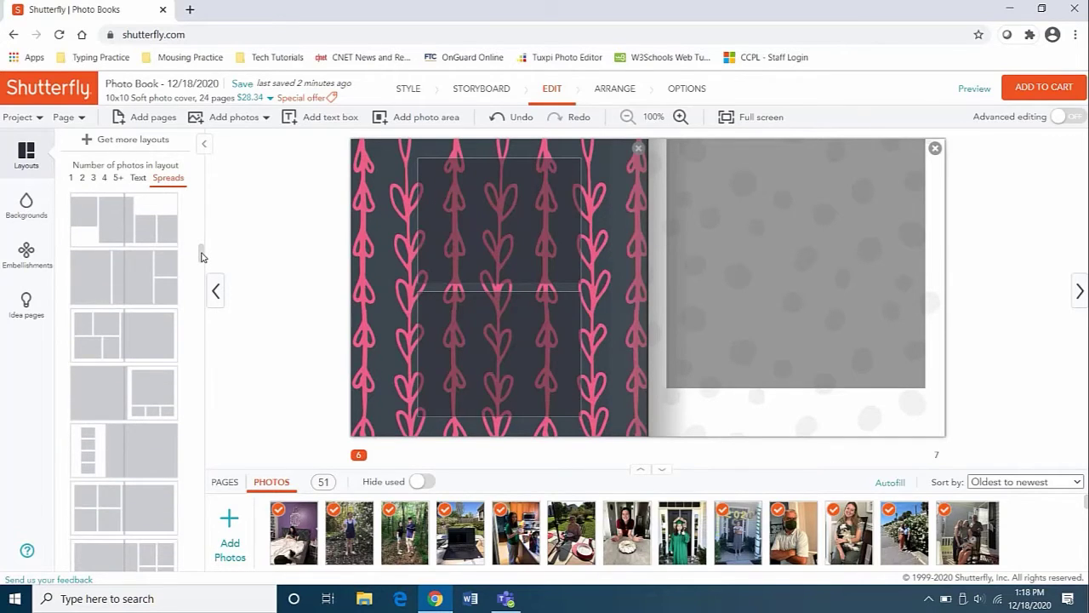
{"action": "scroll", "coordinate": [202, 257], "scroll_direction": "down", "scroll_amount": 1}
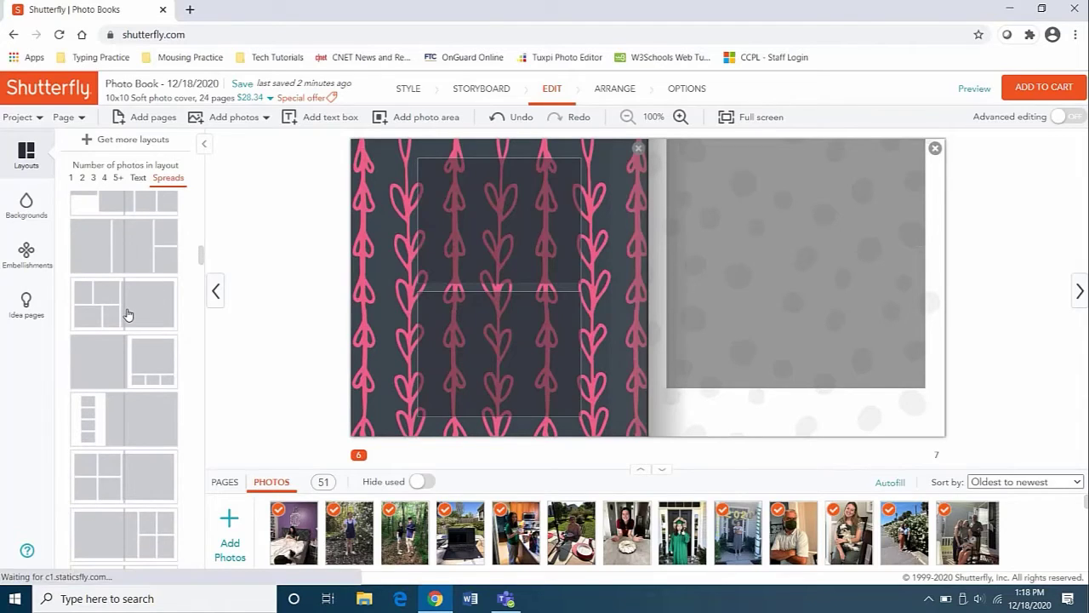
{"action": "mouse_move", "coordinate": [126, 316]}
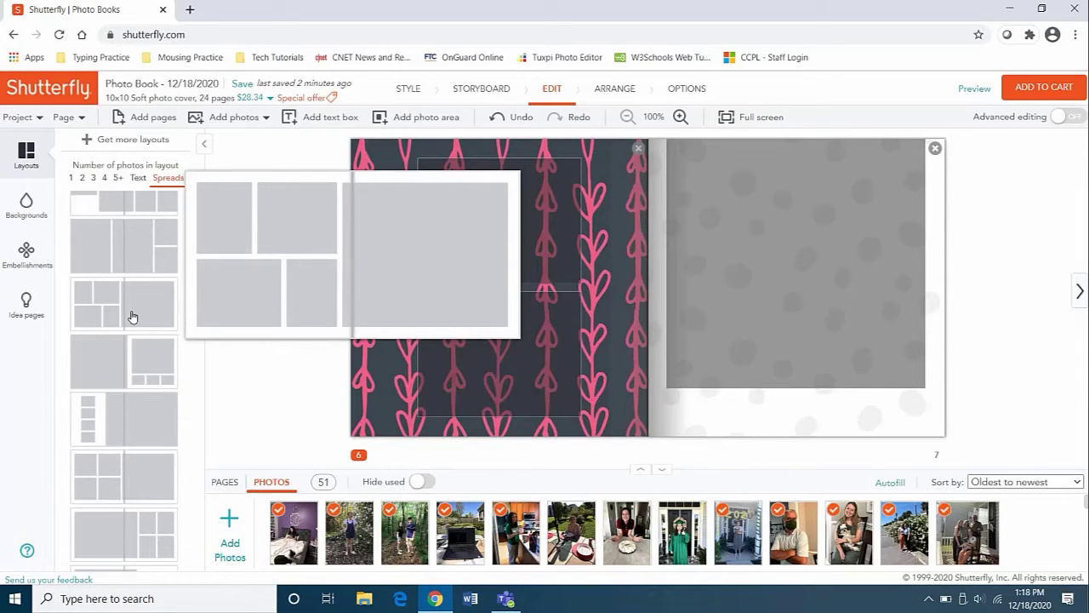
{"action": "left_click", "coordinate": [132, 317]}
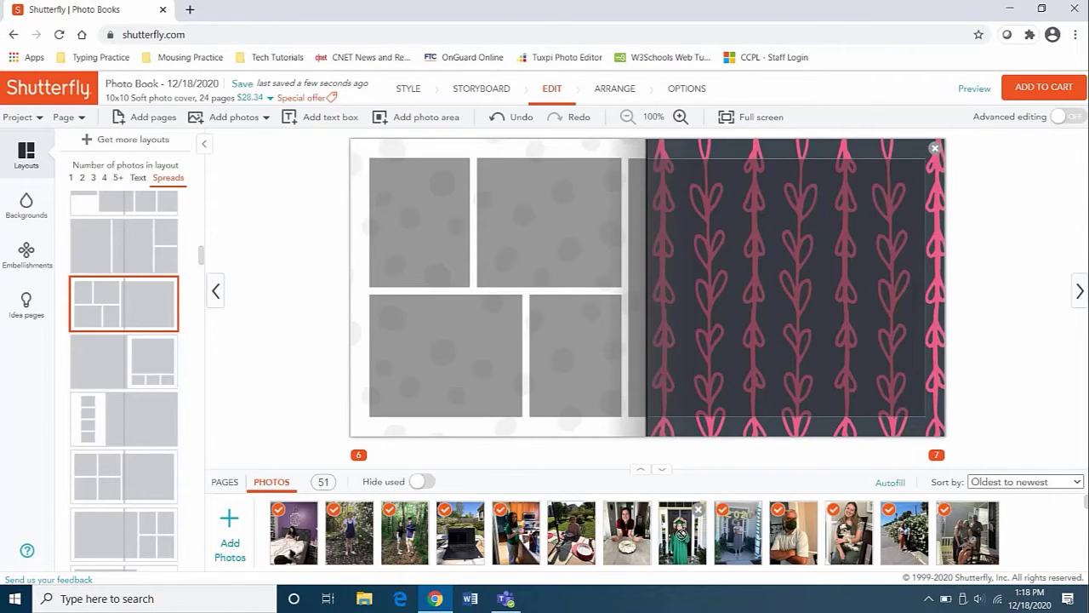
- Fill the five frames of pages 6 and 7 with graduation photos, placing the diploma handover photo in the large frame
{"action": "left_click_drag", "start_coordinate": [681, 534], "coordinate": [429, 241]}
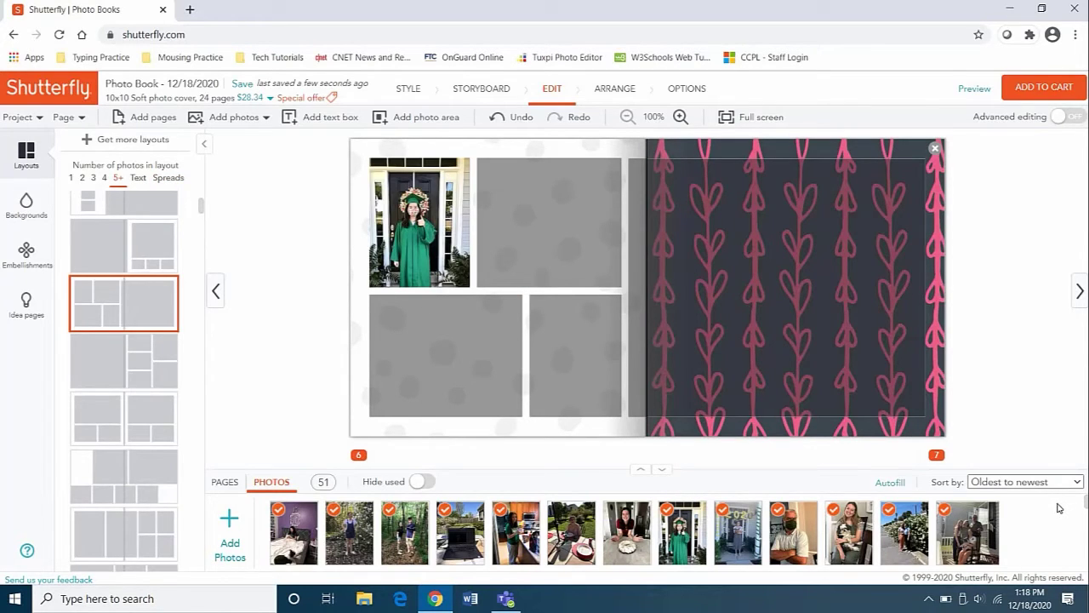
{"action": "scroll", "coordinate": [1059, 508], "scroll_direction": "down", "scroll_amount": 2}
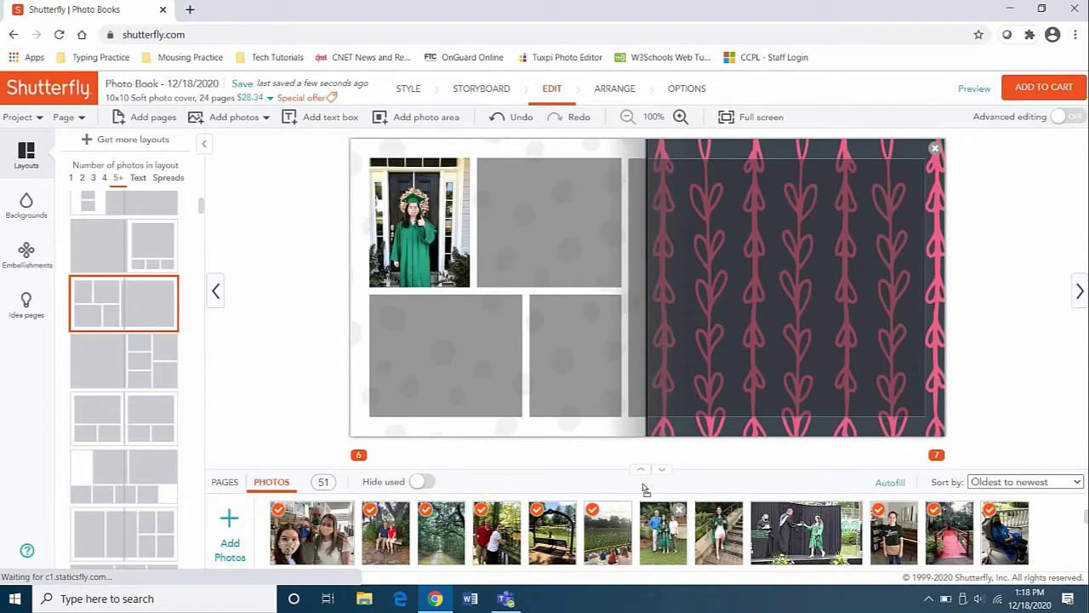
{"action": "left_click_drag", "start_coordinate": [644, 489], "coordinate": [579, 362]}
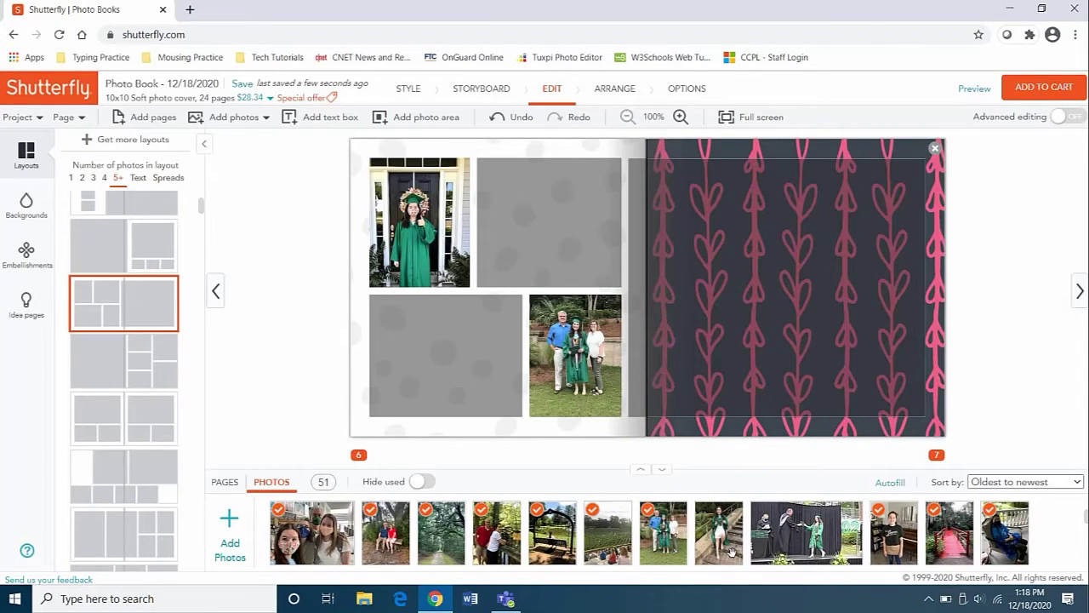
{"action": "left_click_drag", "start_coordinate": [728, 536], "coordinate": [585, 271]}
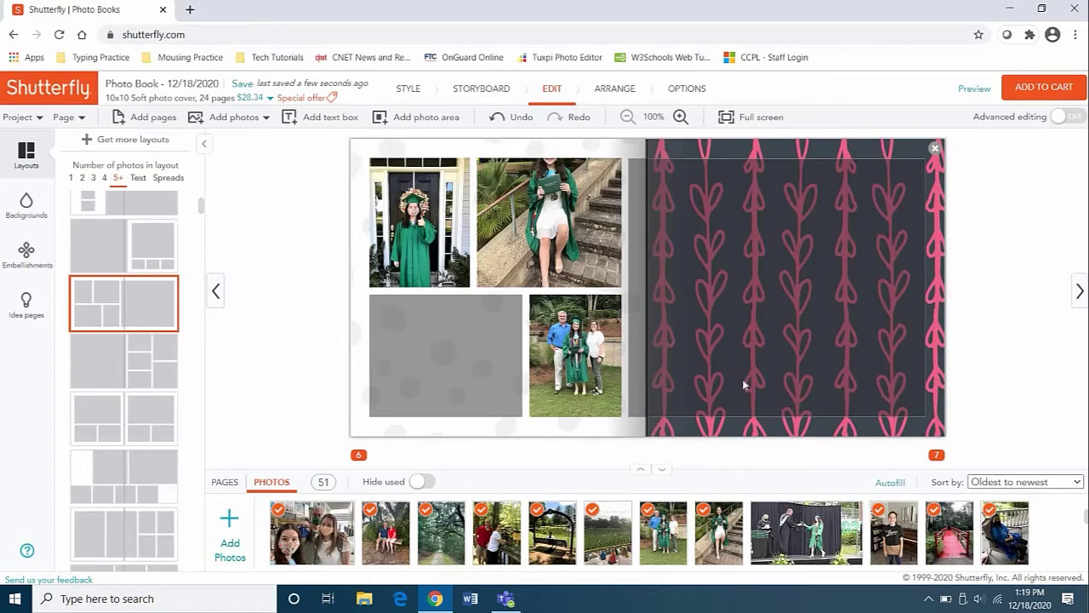
{"action": "left_click_drag", "start_coordinate": [785, 543], "coordinate": [728, 389]}
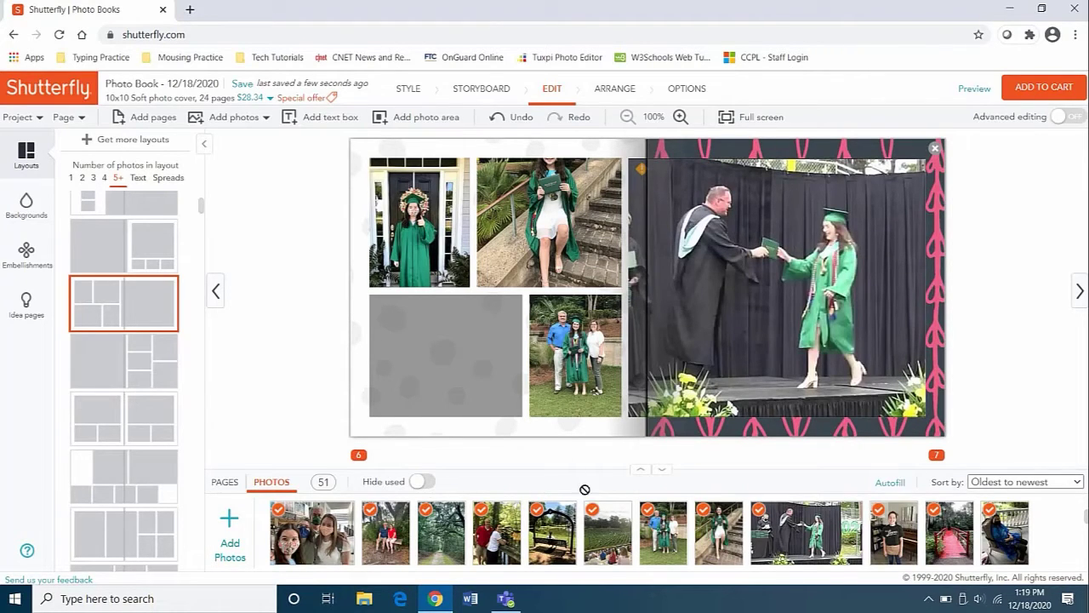
{"action": "left_click_drag", "start_coordinate": [620, 552], "coordinate": [499, 400]}
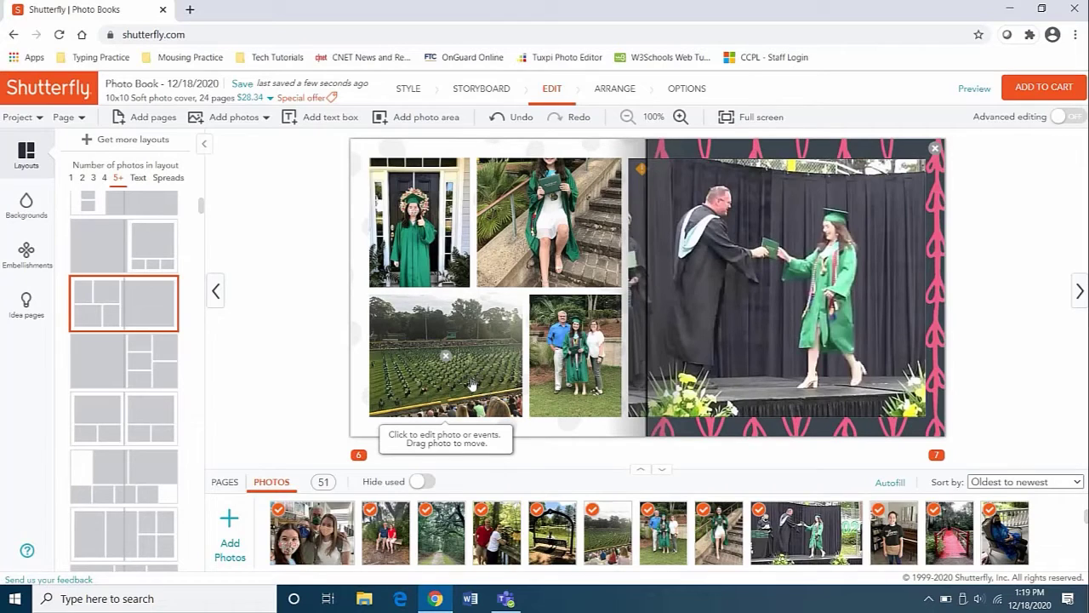
- Swap the stadium photo with the diploma handover photo in the large frame, and swap them back
{"action": "left_click_drag", "start_coordinate": [493, 371], "coordinate": [799, 315]}
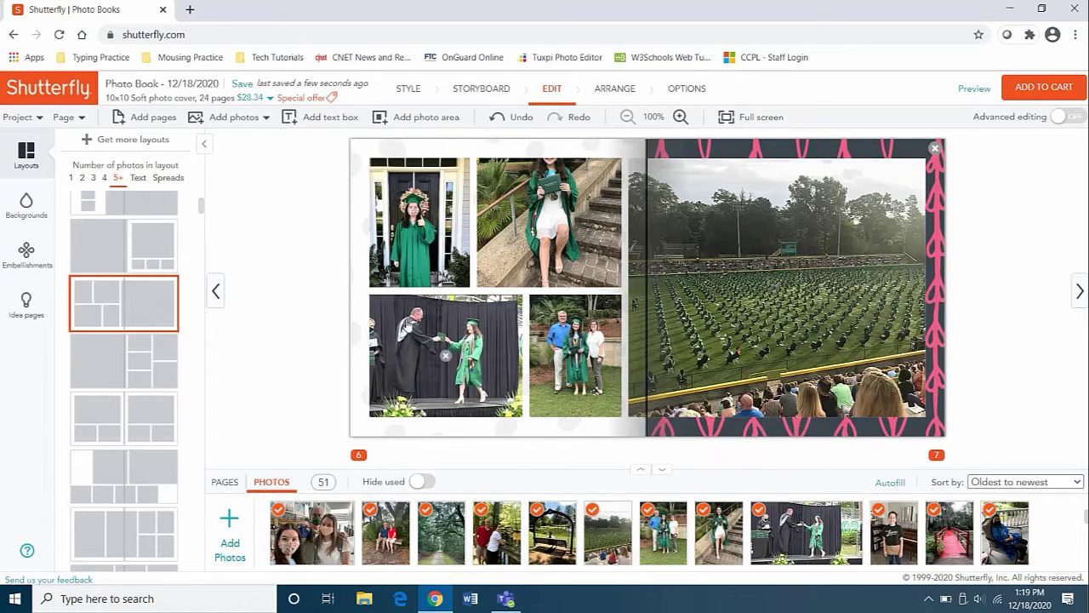
{"action": "left_click_drag", "start_coordinate": [444, 330], "coordinate": [705, 274]}
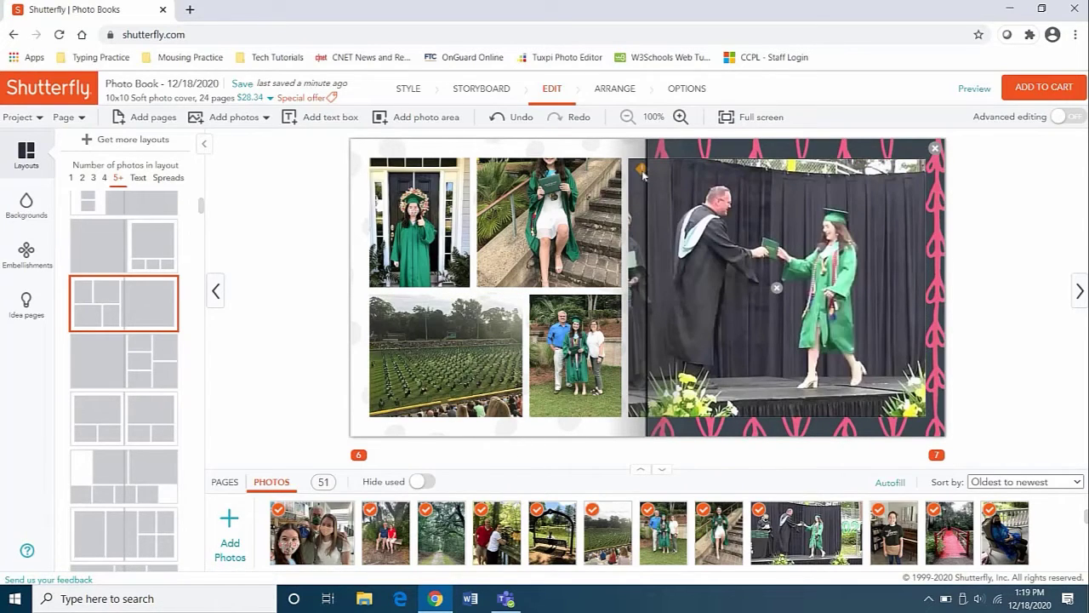
- Swap the staircase portrait into the large frame on page 7 and reposition it within the frame to show the graduate's face
{"action": "mouse_move", "coordinate": [642, 170]}
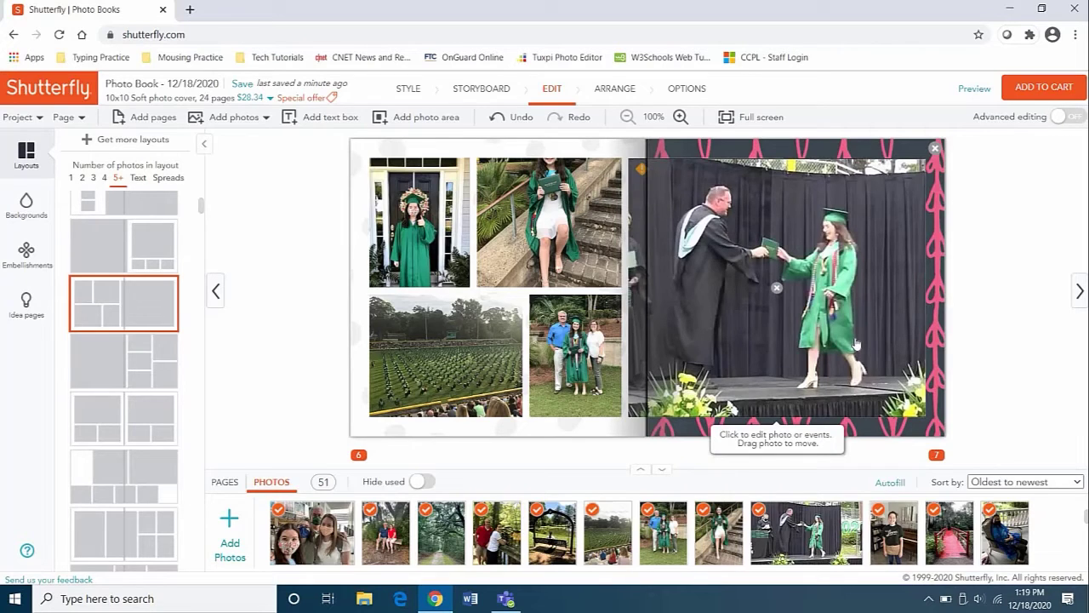
{"action": "left_click_drag", "start_coordinate": [589, 257], "coordinate": [793, 300]}
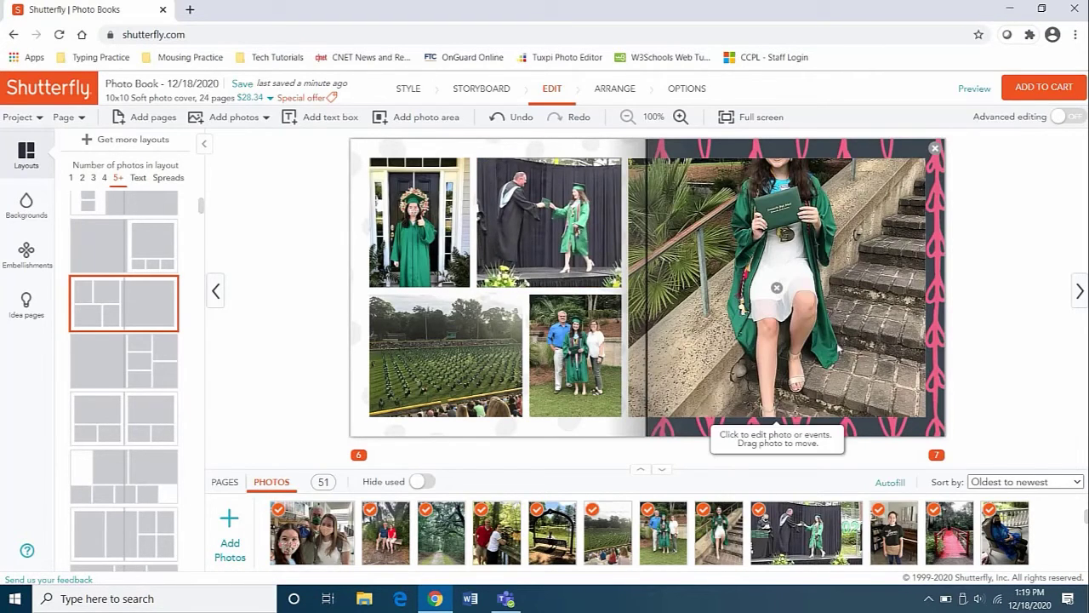
{"action": "left_click", "coordinate": [776, 288]}
{"action": "left_click_drag", "start_coordinate": [551, 311], "coordinate": [587, 240]}
{"action": "left_click", "coordinate": [825, 116]}
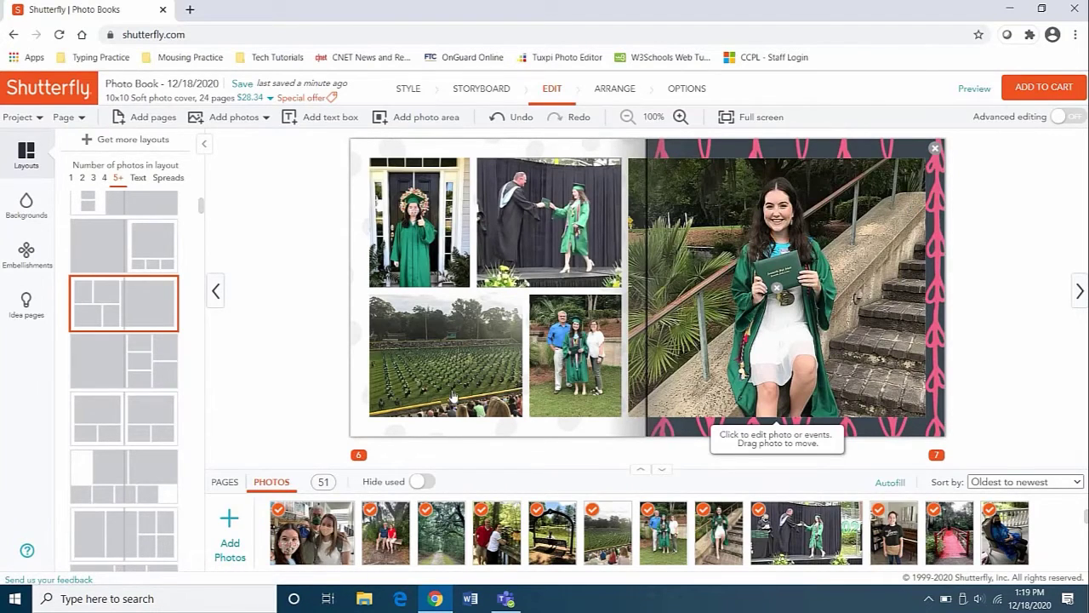
- Swap the stadium photo on page 6 with the staircase portrait in the large frame on page 7
{"action": "left_click_drag", "start_coordinate": [477, 357], "coordinate": [851, 361]}
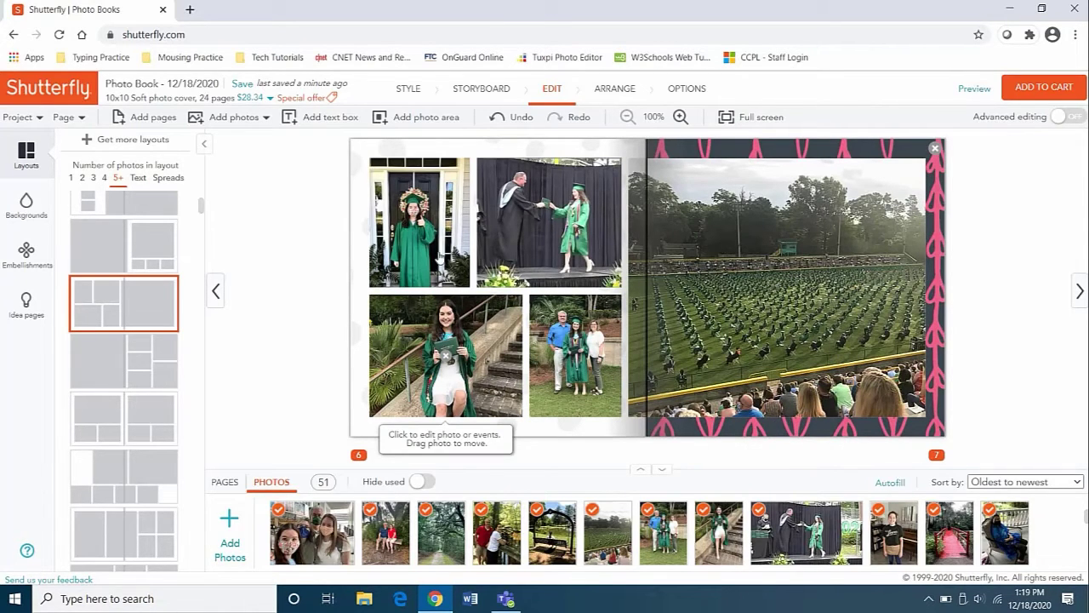
- Apply the darkdots background to the spread of pages 6 and 7
{"action": "left_click", "coordinate": [26, 204]}
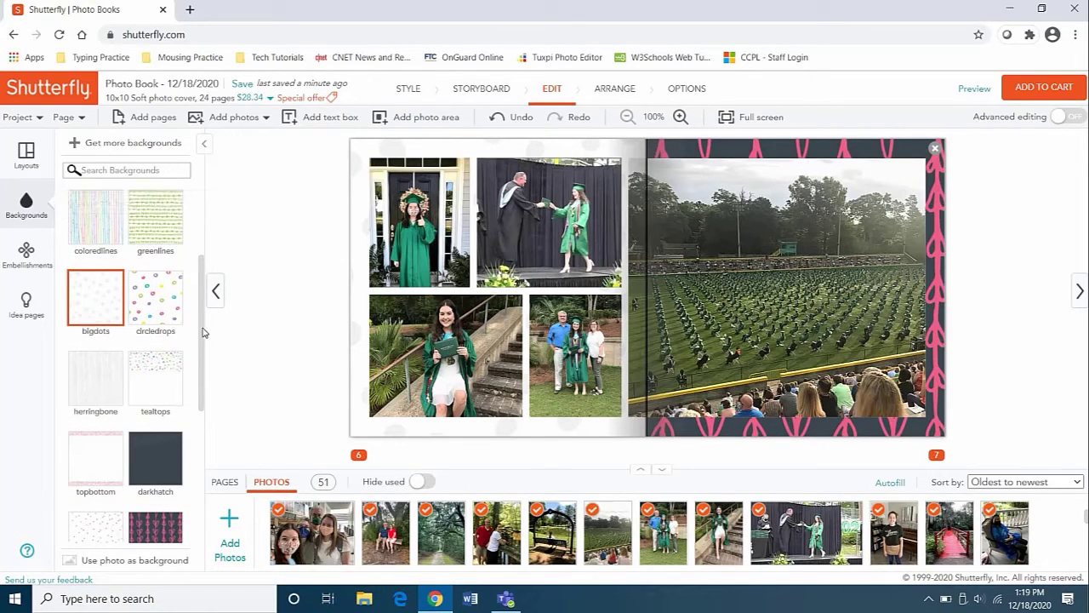
{"action": "scroll", "coordinate": [157, 400], "scroll_direction": "down", "scroll_amount": 3}
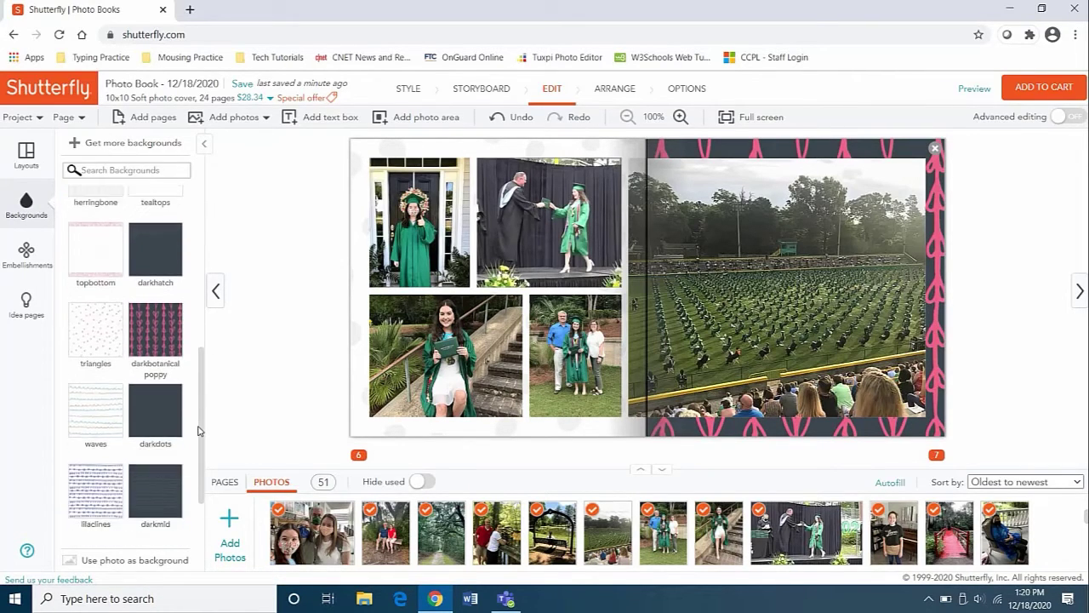
{"action": "left_click", "coordinate": [157, 405]}
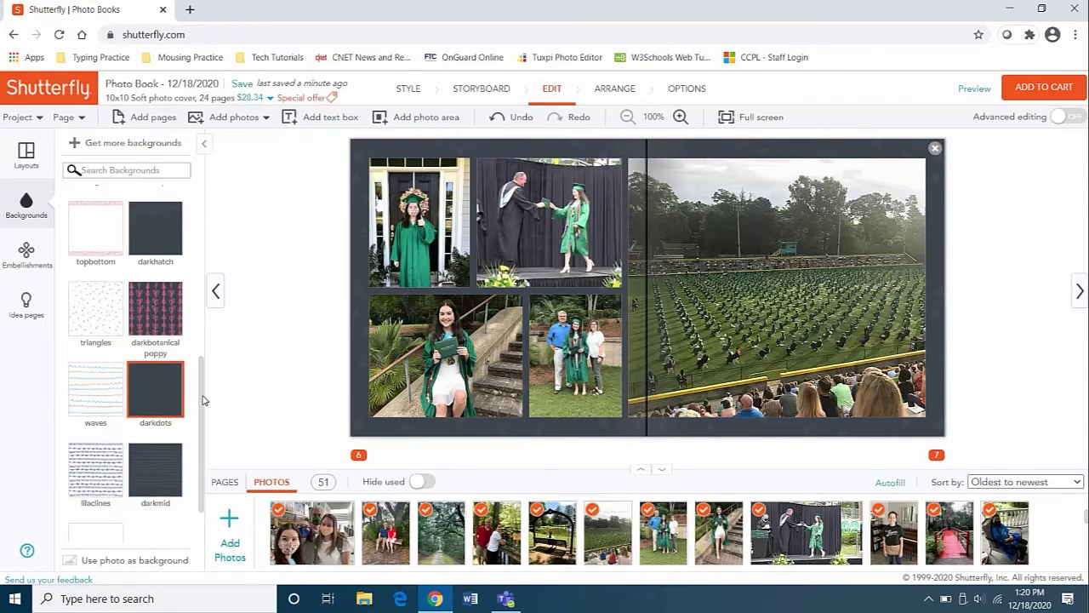
- Search the backgrounds for "gold", add peaks gold to the project and apply it to pages 6 and 7
{"action": "left_click", "coordinate": [109, 169]}
{"action": "type", "text": "gold"}
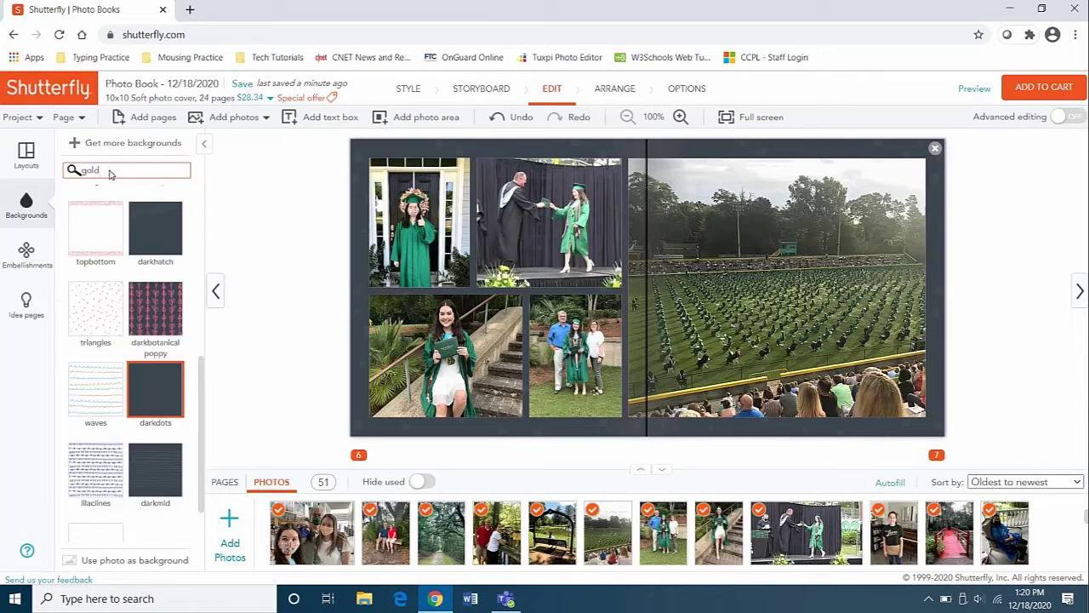
{"action": "key", "text": "Return"}
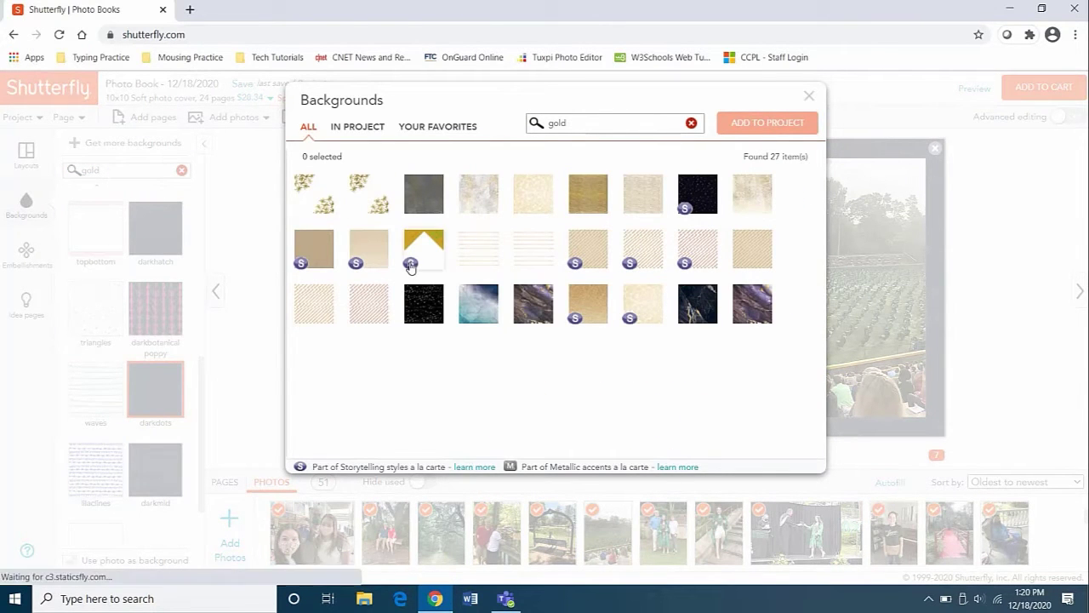
{"action": "mouse_move", "coordinate": [410, 265]}
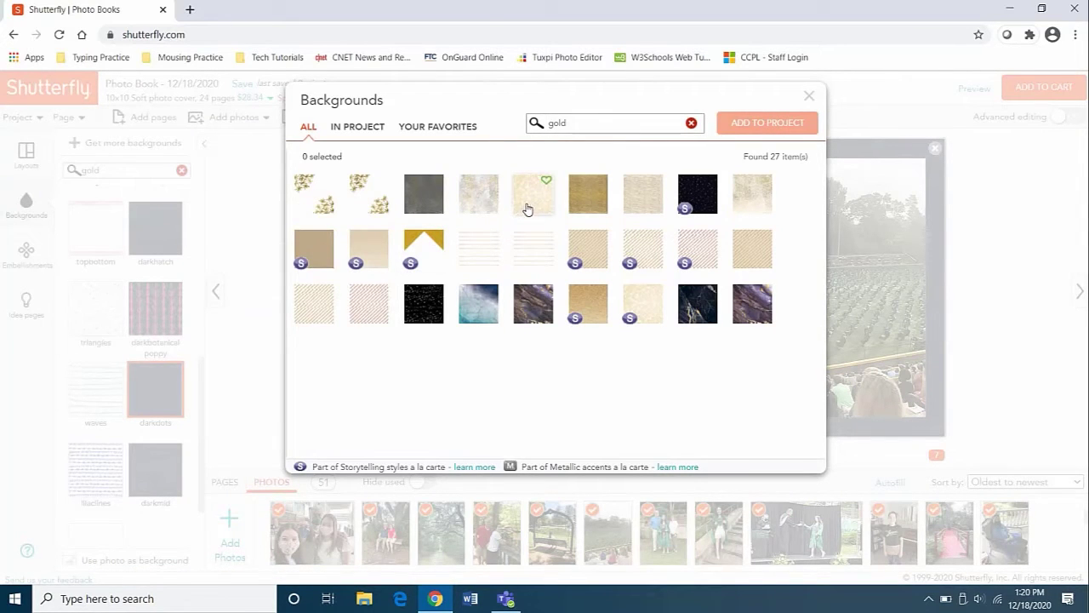
{"action": "mouse_move", "coordinate": [529, 206]}
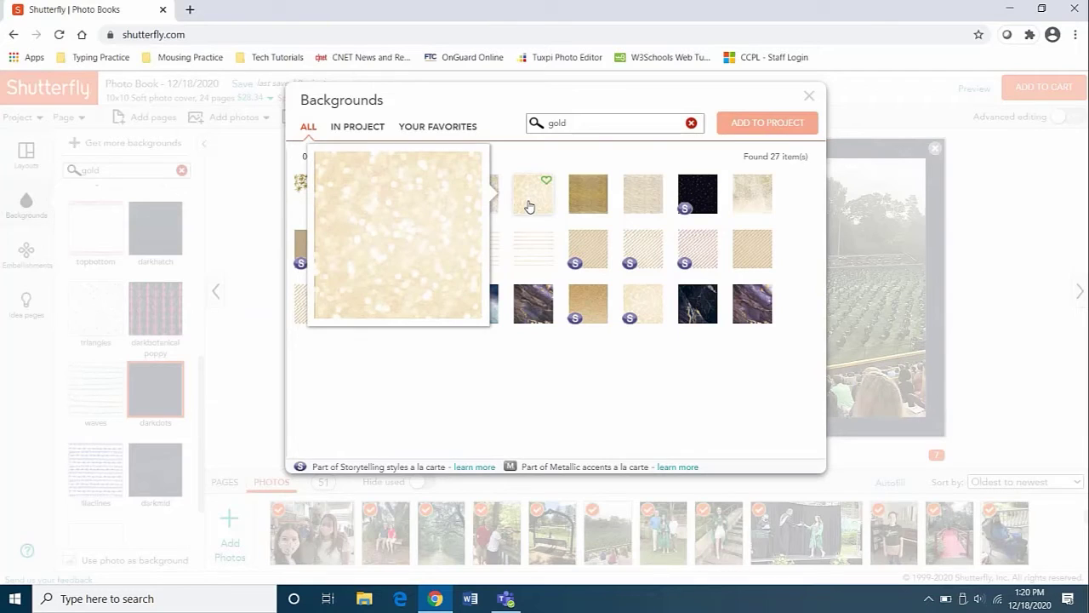
{"action": "left_click", "coordinate": [742, 204]}
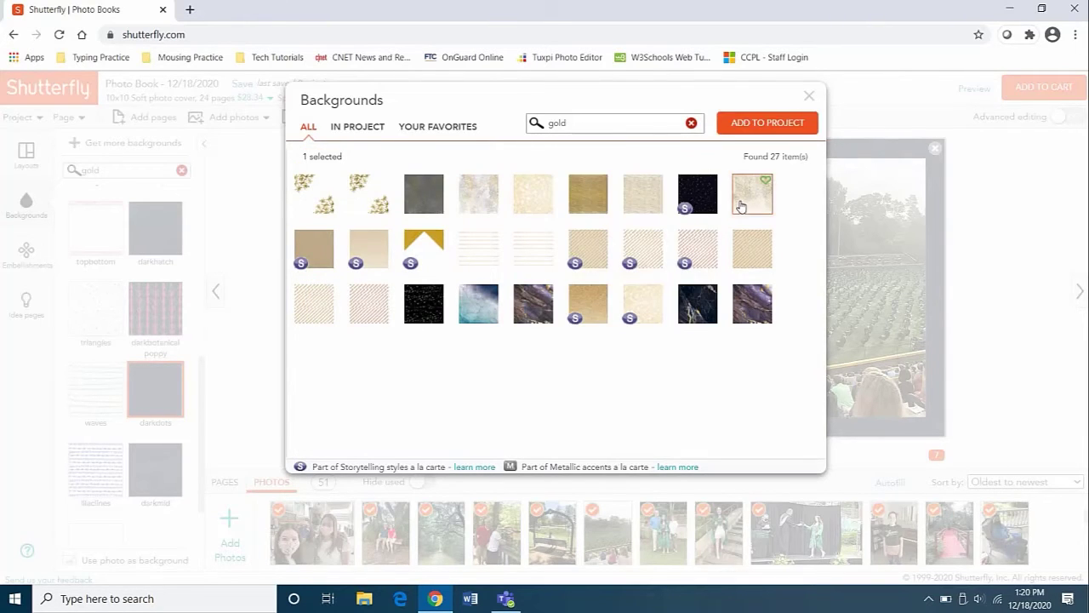
{"action": "left_click", "coordinate": [768, 123]}
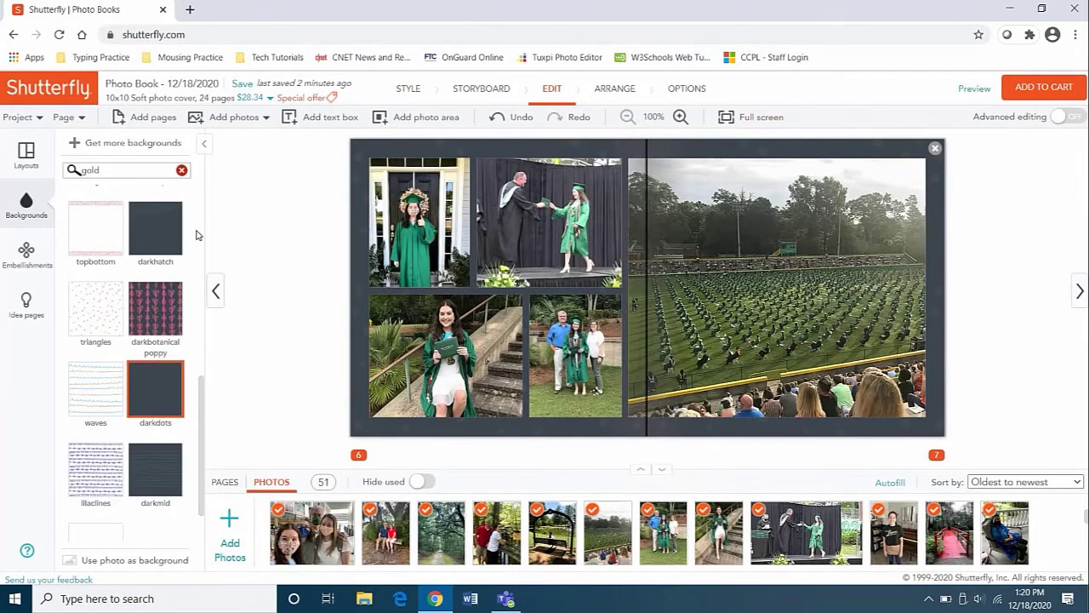
{"action": "scroll", "coordinate": [128, 256], "scroll_direction": "up", "scroll_amount": 6}
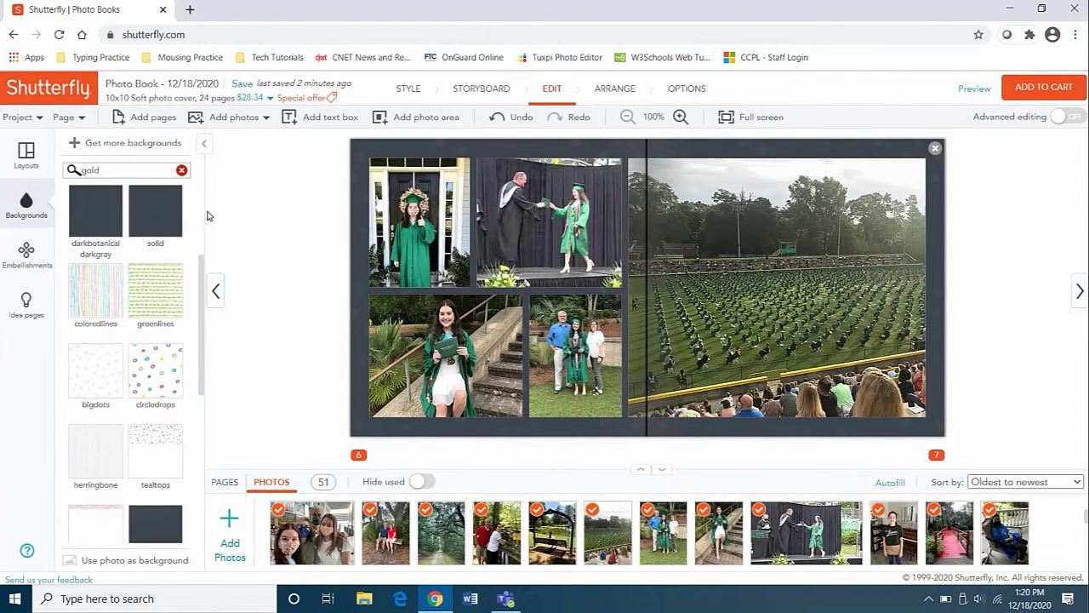
{"action": "left_click", "coordinate": [79, 226]}
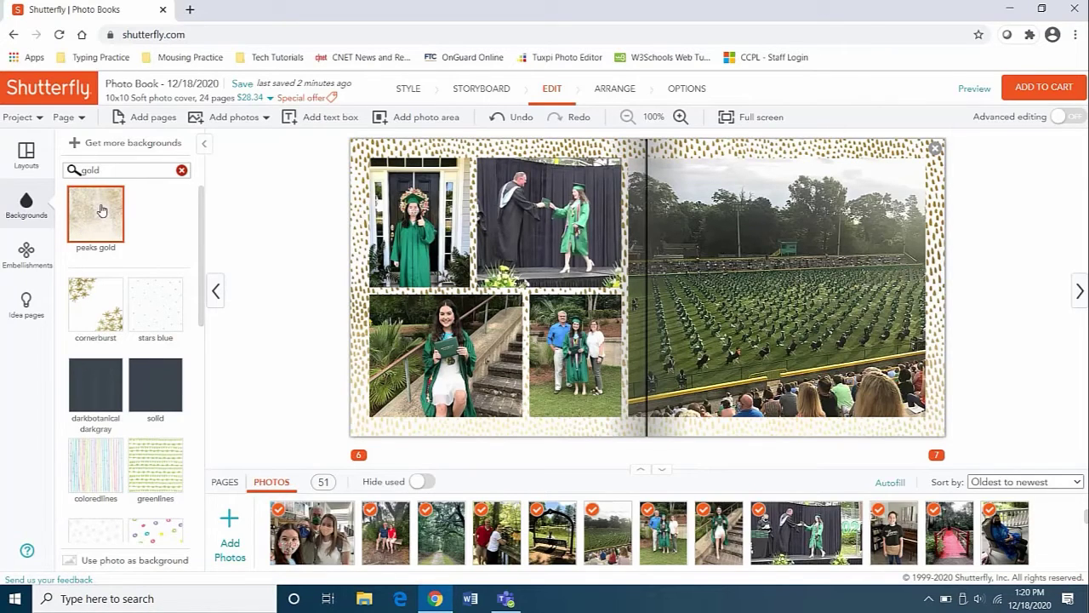
- Add the wide charcoal ribbon embellishment to the spread of pages 6 and 7
{"action": "left_click", "coordinate": [26, 254]}
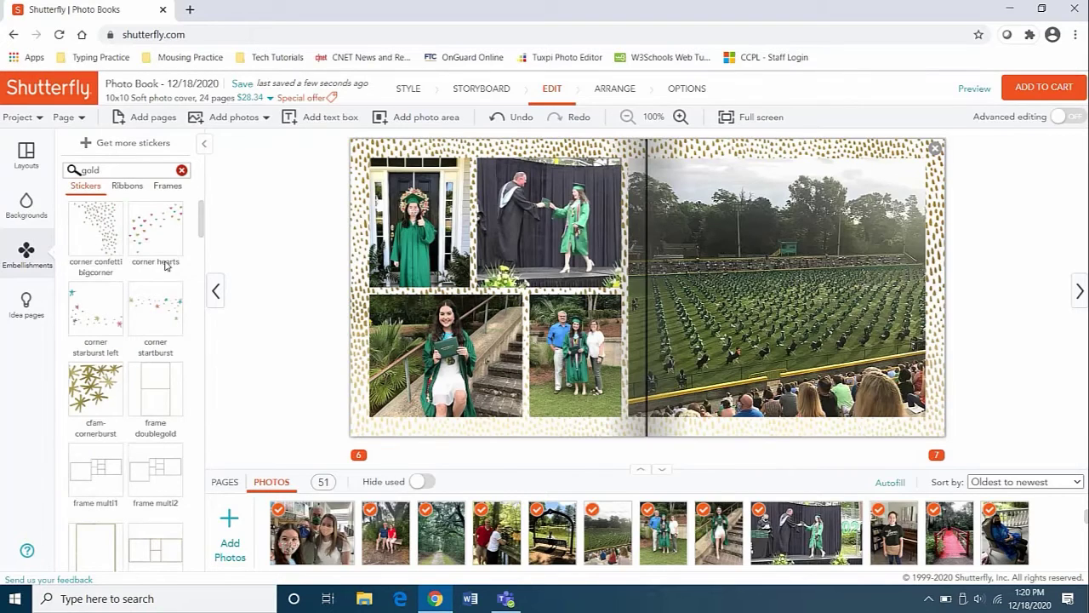
{"action": "scroll", "coordinate": [202, 239], "scroll_direction": "down", "scroll_amount": 5}
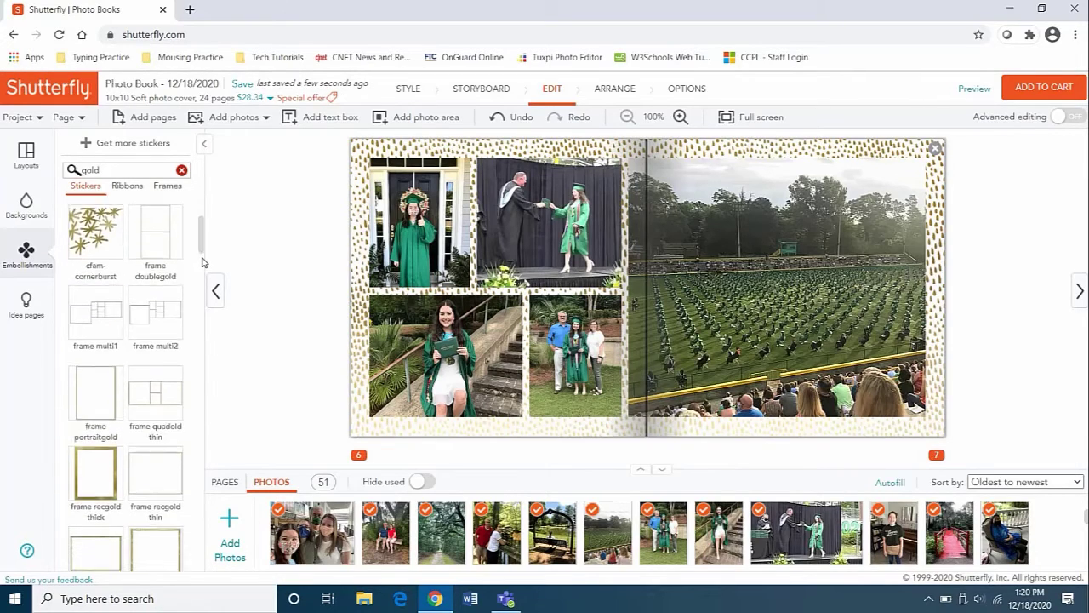
{"action": "scroll", "coordinate": [200, 213], "scroll_direction": "up", "scroll_amount": 5}
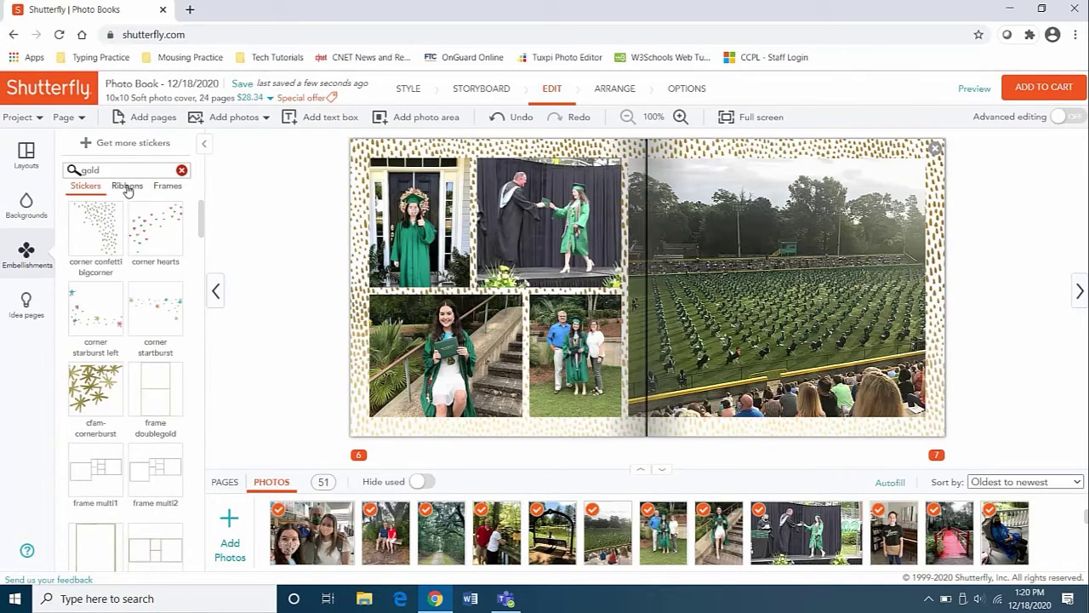
{"action": "left_click", "coordinate": [126, 189]}
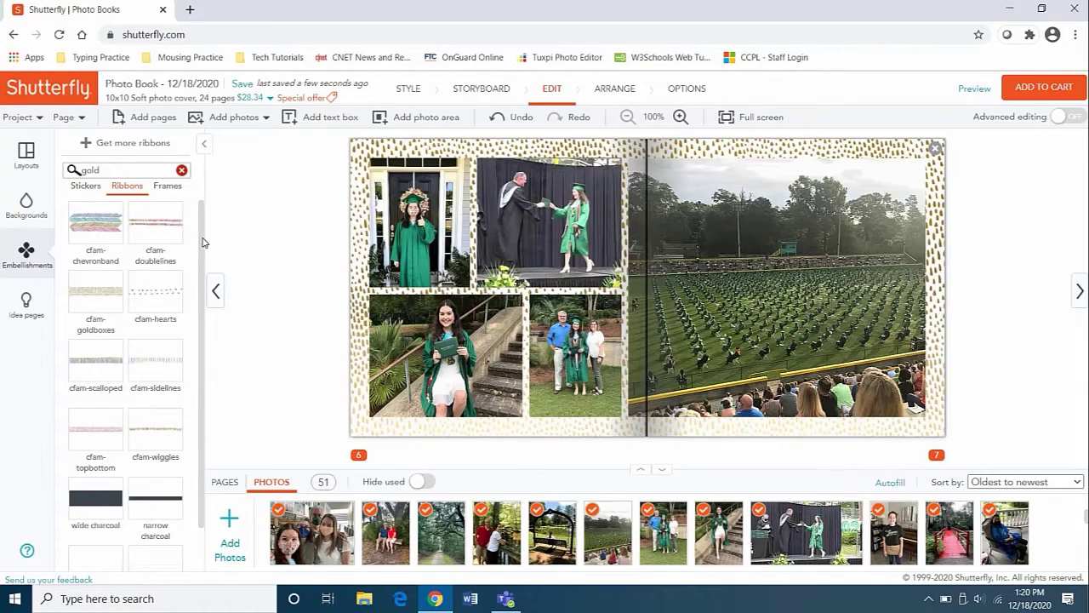
{"action": "scroll", "coordinate": [95, 451], "scroll_direction": "down", "scroll_amount": 1}
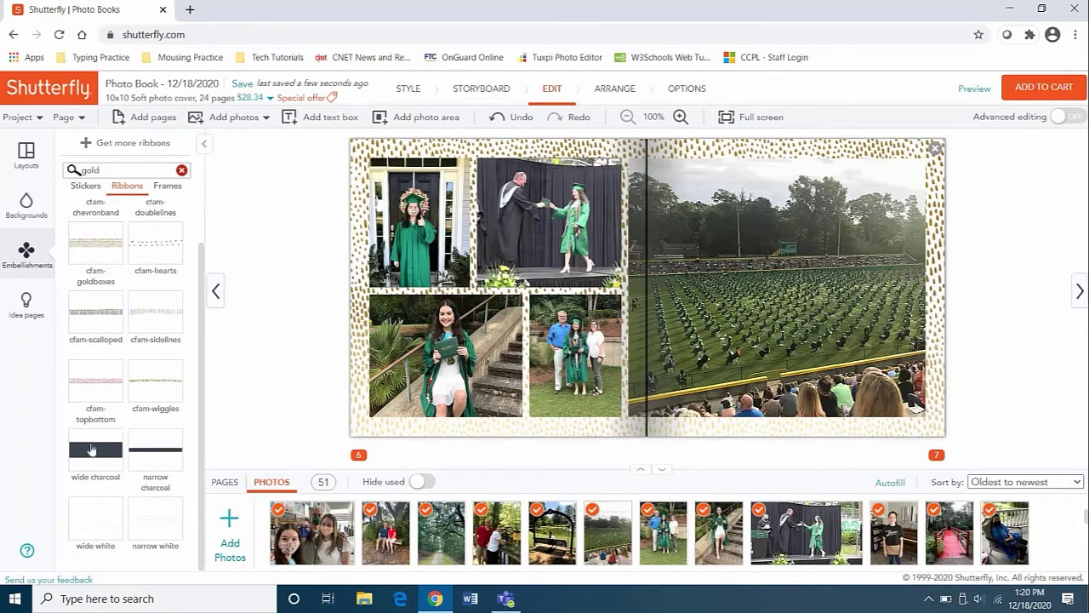
{"action": "mouse_move", "coordinate": [92, 449]}
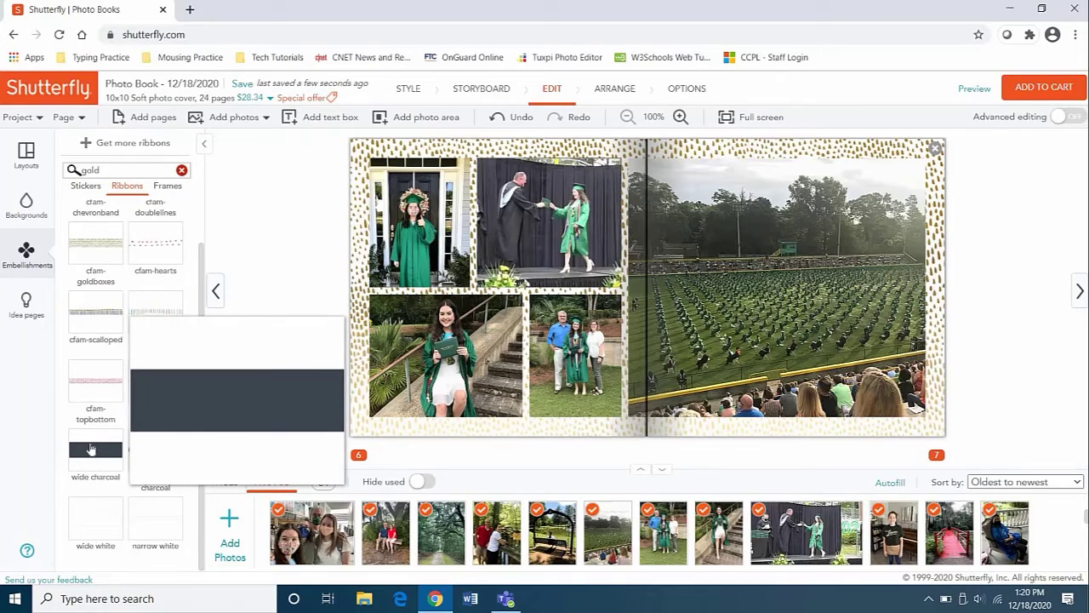
{"action": "left_click", "coordinate": [92, 450]}
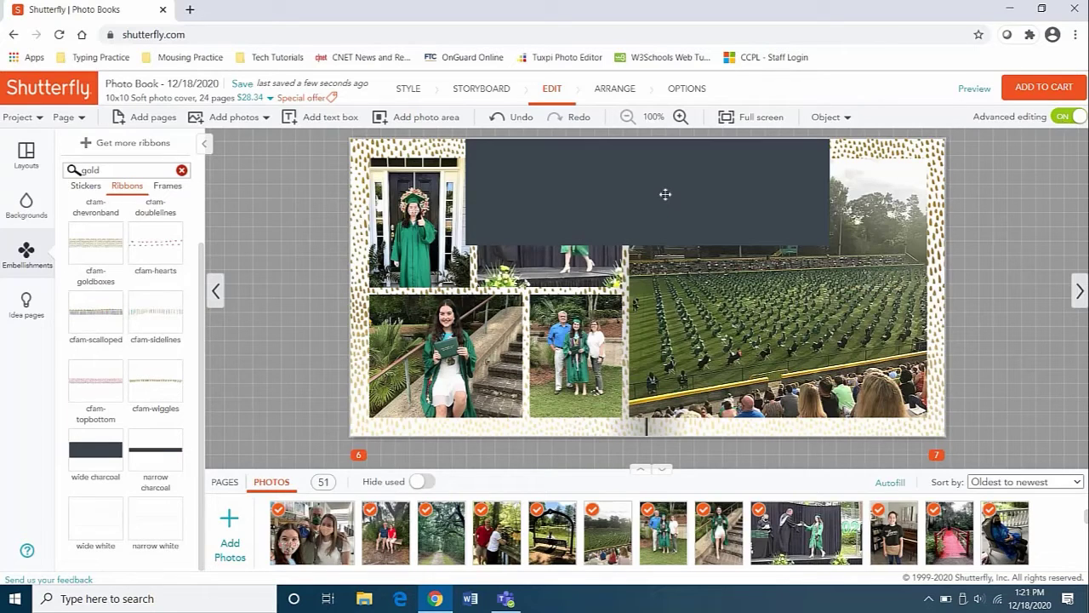
- Stretch the charcoal ribbon across the full width of both pages and place its top edge at about 1.87"
{"action": "left_click_drag", "start_coordinate": [664, 193], "coordinate": [658, 291]}
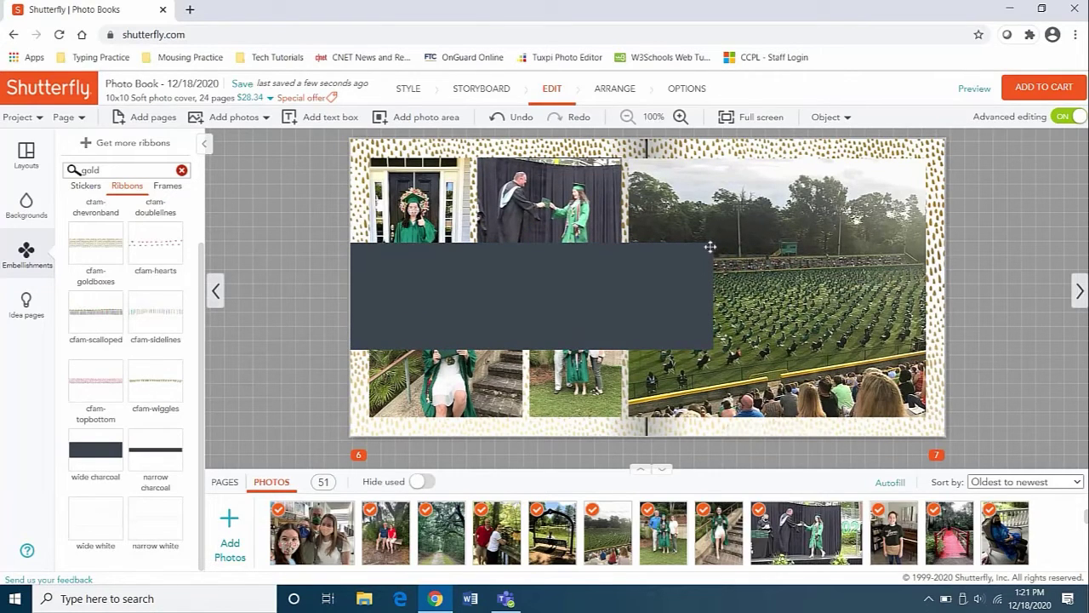
{"action": "left_click_drag", "start_coordinate": [709, 247], "coordinate": [994, 219]}
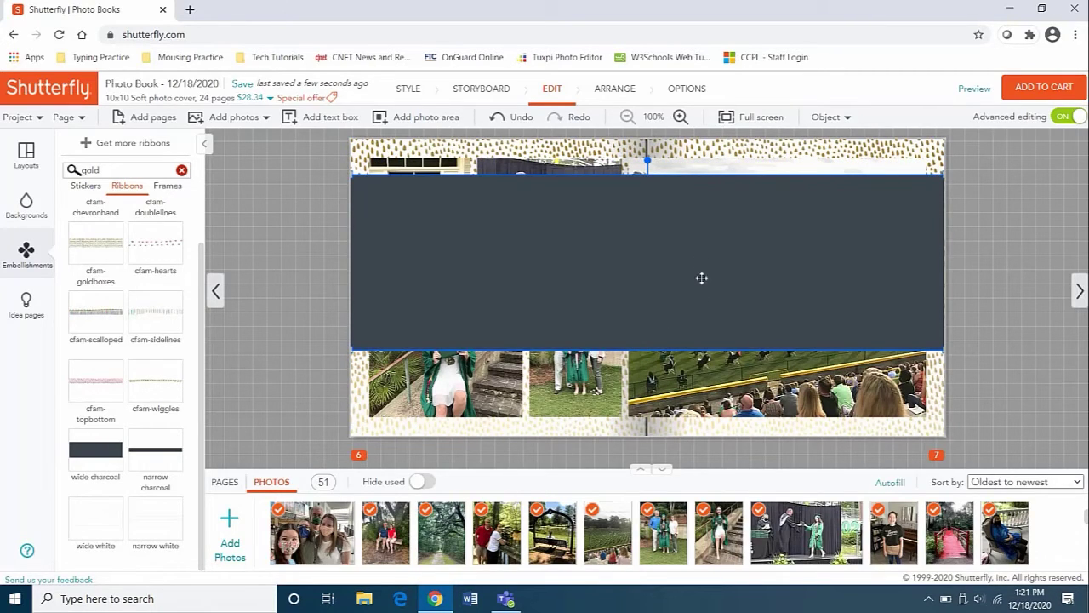
{"action": "left_click_drag", "start_coordinate": [701, 277], "coordinate": [701, 282]}
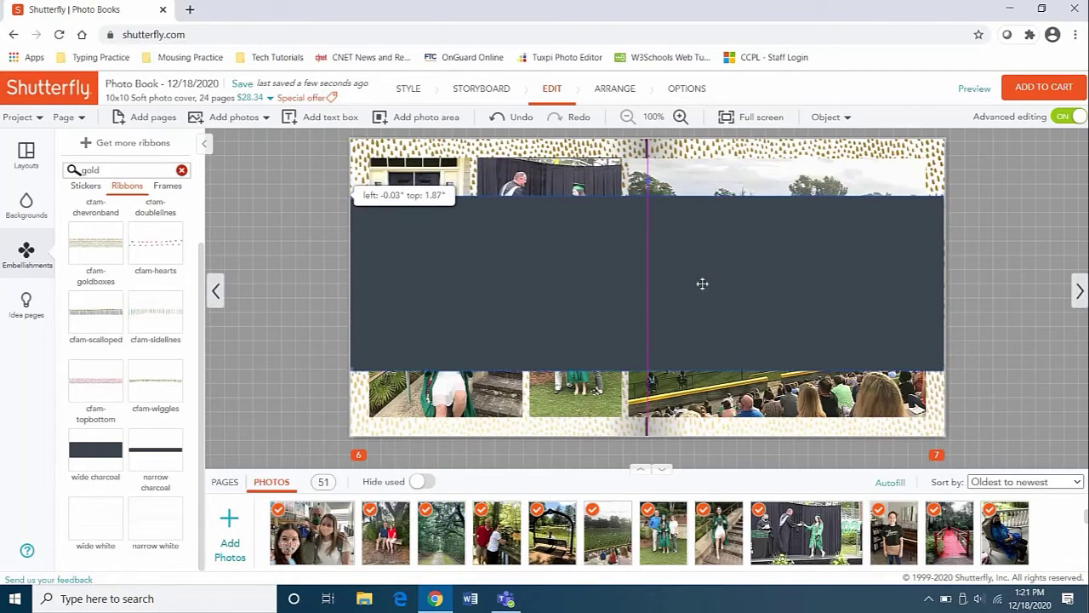
- Send the charcoal ribbon to the back behind the photos and move it slightly lower on the spread
{"action": "left_click", "coordinate": [830, 116]}
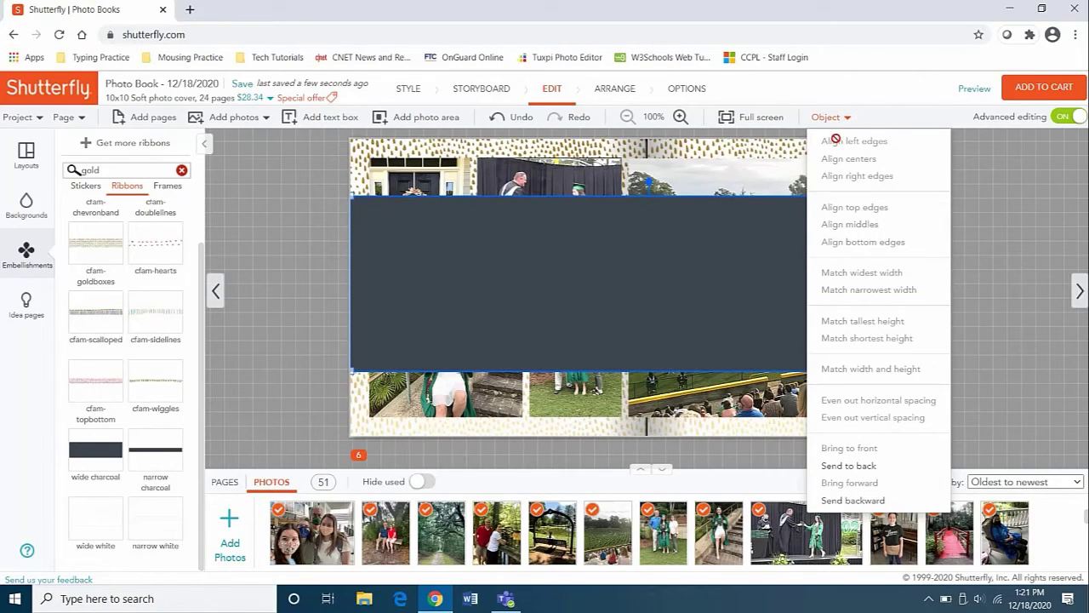
{"action": "left_click", "coordinate": [847, 464]}
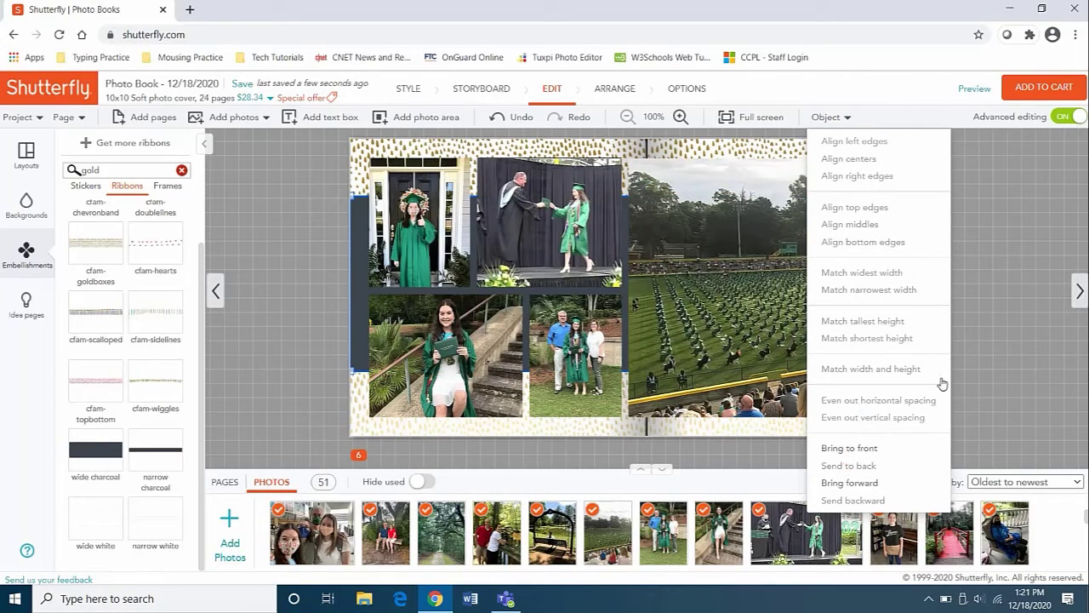
{"action": "left_click", "coordinate": [1008, 320]}
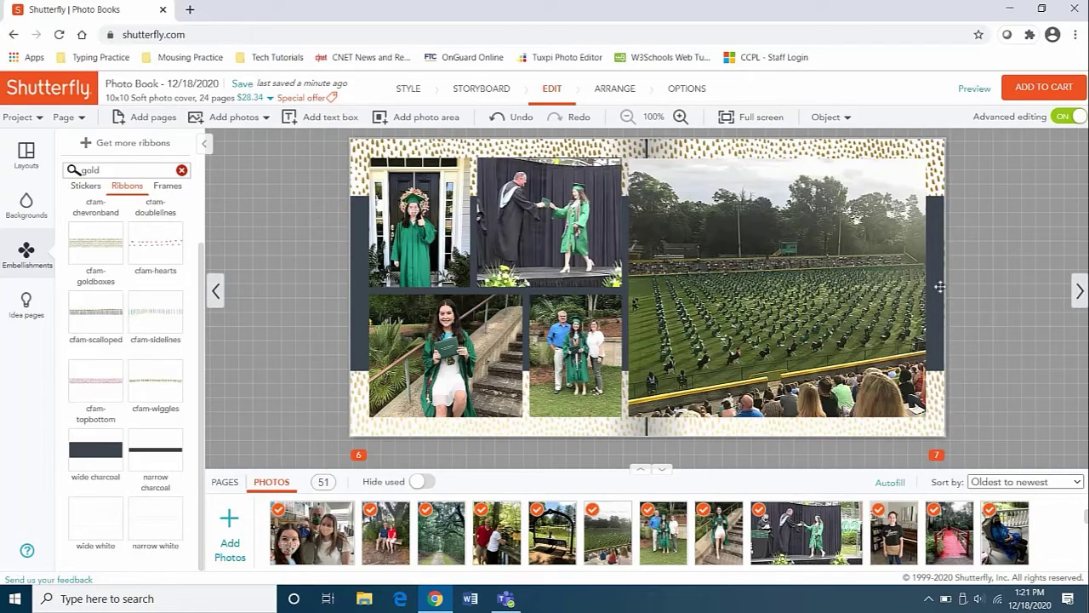
{"action": "mouse_move", "coordinate": [943, 302]}
{"action": "left_mouse_down"}
{"action": "mouse_move", "coordinate": [948, 375]}
{"action": "mouse_move", "coordinate": [938, 297]}
{"action": "left_mouse_up"}
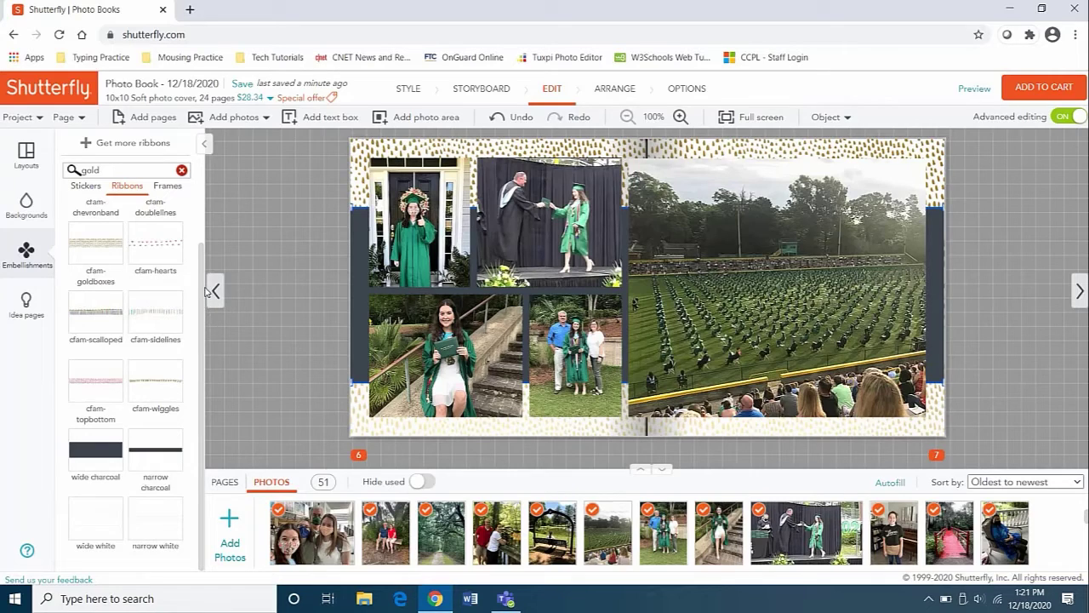
- Open the search term of the ribbon embellishments for editing
{"action": "scroll", "coordinate": [206, 244], "scroll_direction": "up", "scroll_amount": 1}
{"action": "left_click", "coordinate": [112, 171]}
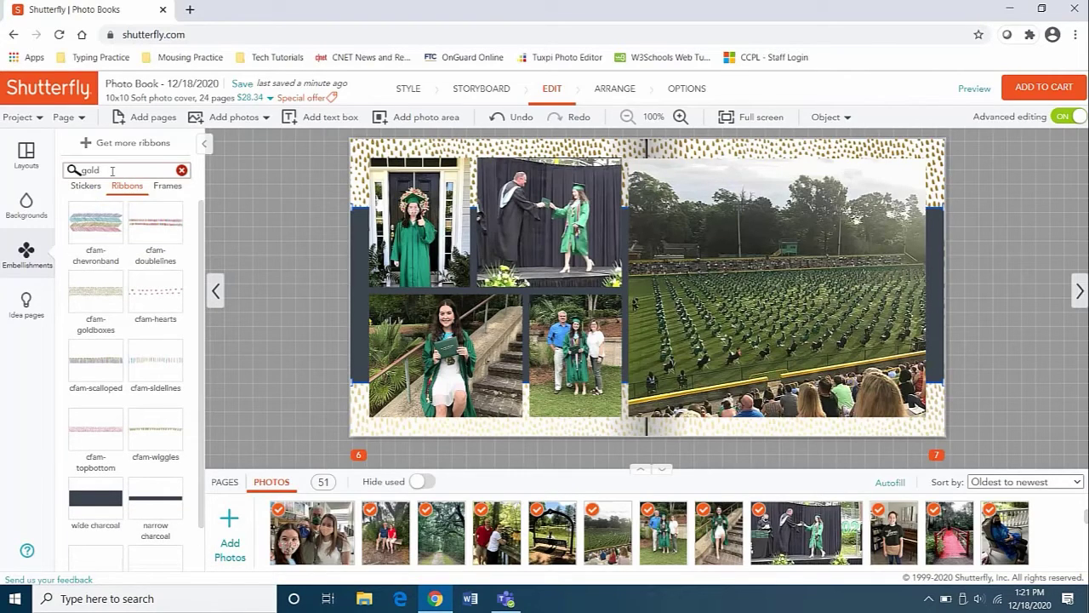